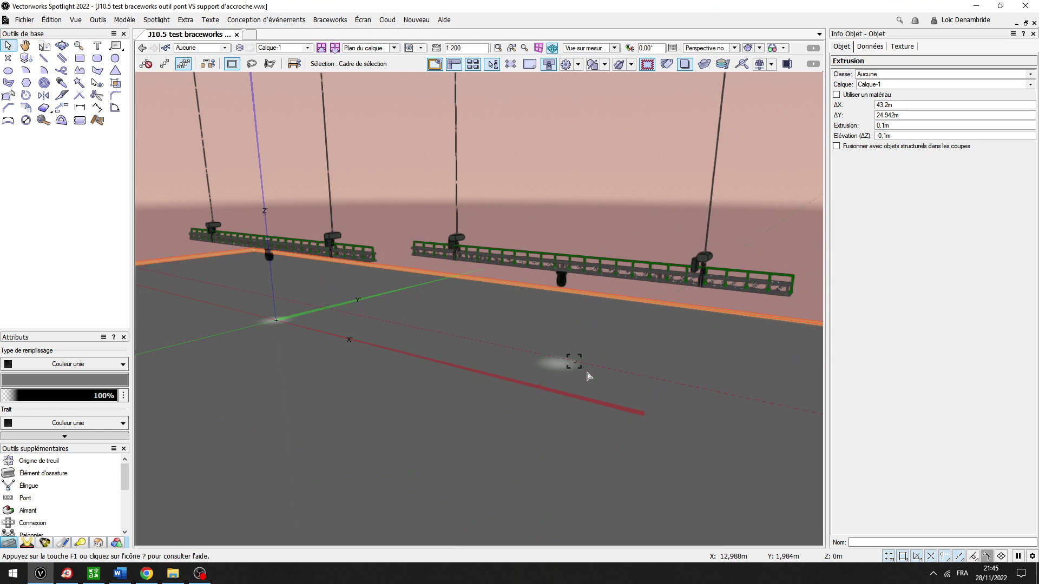
pyautogui.moveTo(642, 389)
pyautogui.mouseDown()
pyautogui.moveTo(579, 401)
pyautogui.moveTo(690, 403)
pyautogui.moveTo(686, 417)
pyautogui.moveTo(621, 400)
pyautogui.moveTo(572, 406)
pyautogui.moveTo(528, 387)
pyautogui.moveTo(626, 391)
pyautogui.mouseUp()
pyautogui.press('x')
pyautogui.hotkey('shift', 'c')
pyautogui.moveTo(626, 392)
pyautogui.keyDown('ctrl'); pyautogui.mouseDown(button='middle')
pyautogui.moveTo(606, 406)
pyautogui.moveTo(639, 404)
pyautogui.mouseUp(button='middle'); pyautogui.keyUp('ctrl')
pyautogui.hotkey('shift', 'c')
pyautogui.moveTo(638, 404); pyautogui.dragTo(637, 372)
pyautogui.press('x')
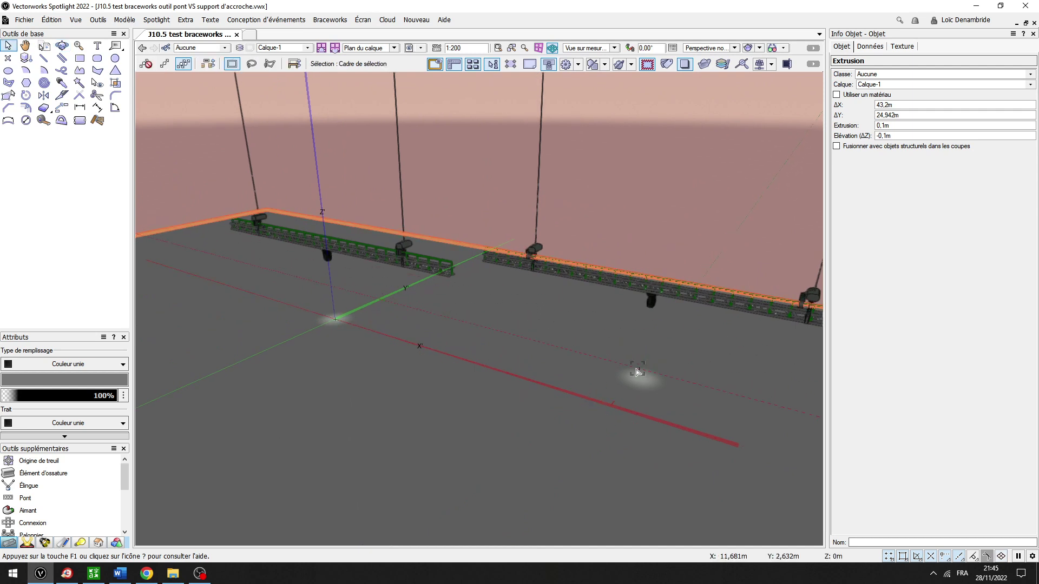
# - Show the model in the 2D plan view and select the Pont light hanging position to display its properties
pyautogui.press('F5')
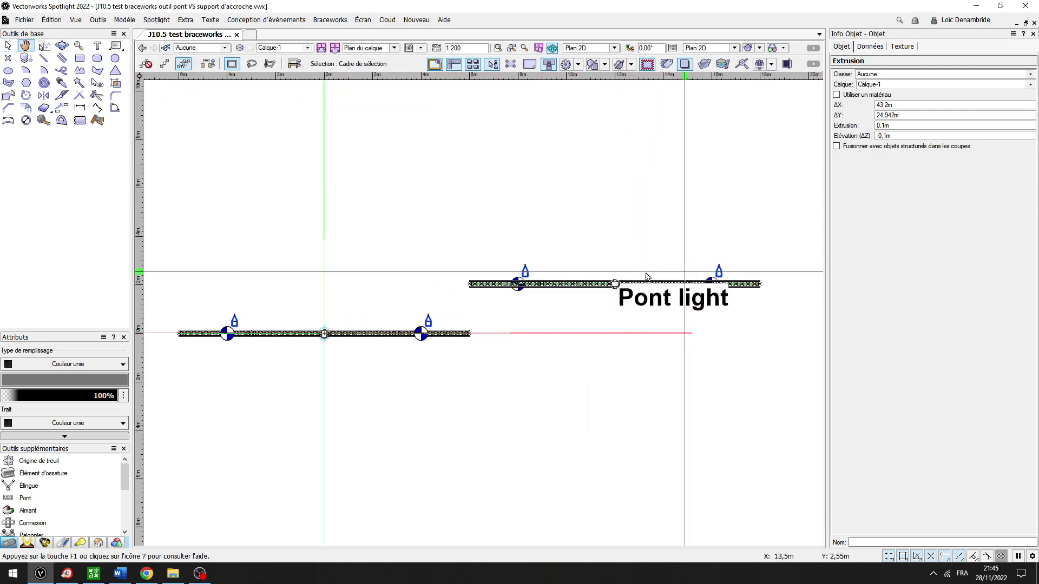
pyautogui.scroll(2, 649, 324)
pyautogui.scroll(-2, 679, 300)
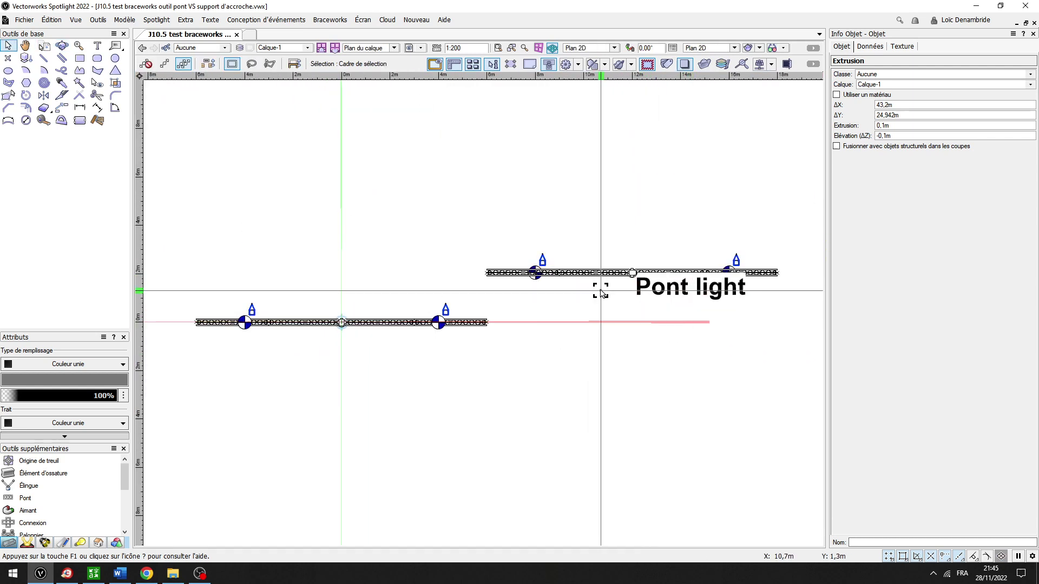
pyautogui.scroll(1, 598, 298)
pyautogui.click(563, 262)
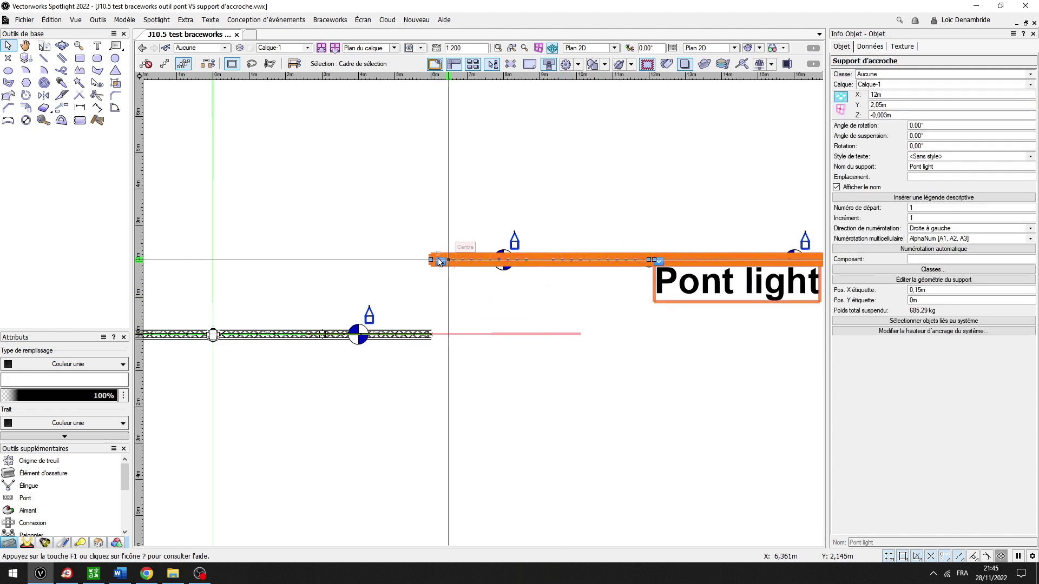
pyautogui.moveTo(531, 291); pyautogui.dragTo(433, 301, button='middle')
pyautogui.scroll(-1, 628, 314)
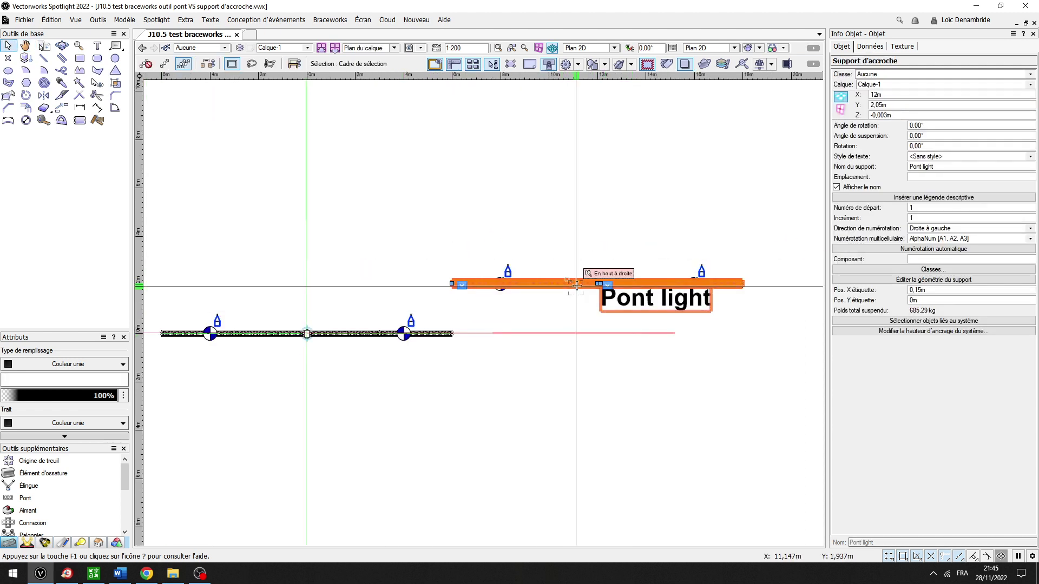
# - Select the end FD34-300 truss segment of the system centred on the origin and view it in 3D perspective
pyautogui.scroll(2, 577, 285)
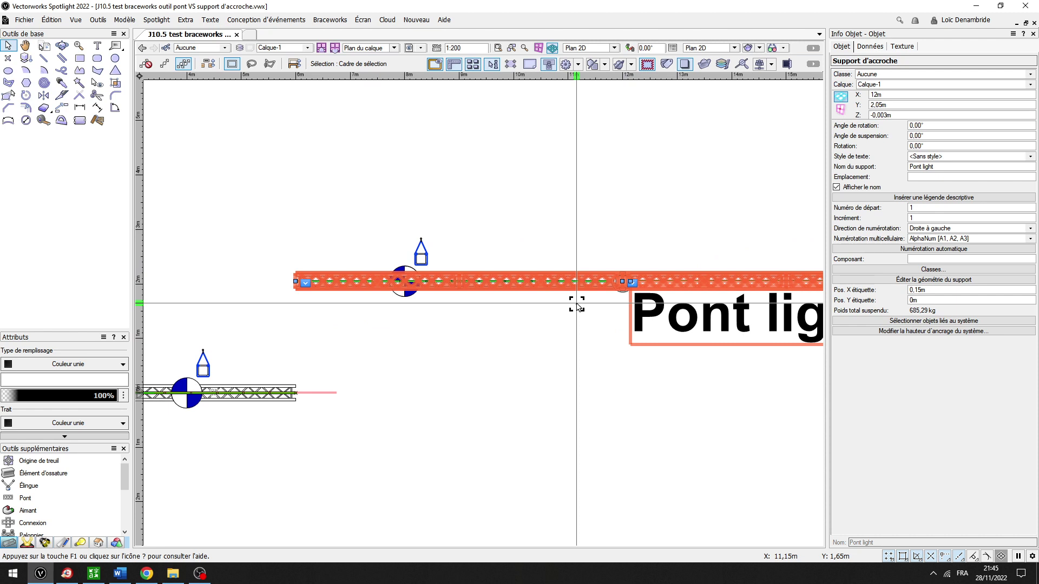
pyautogui.moveTo(543, 407); pyautogui.dragTo(621, 382, button='middle')
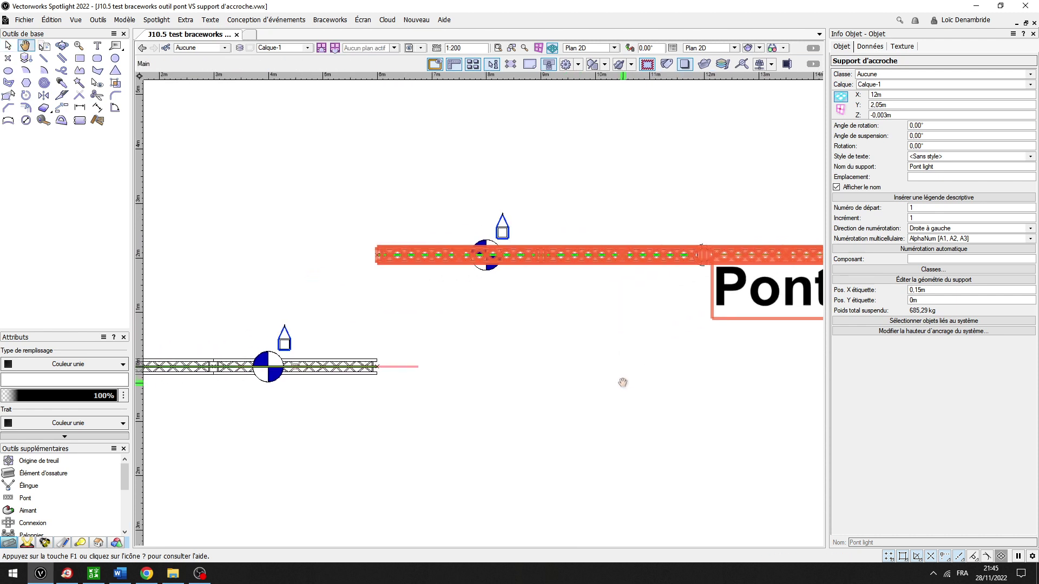
pyautogui.moveTo(351, 403); pyautogui.dragTo(521, 409, button='middle')
pyautogui.click(415, 385)
pyautogui.click(399, 356)
pyautogui.keyDown('ctrl'); pyautogui.moveTo(507, 357); pyautogui.dragTo(501, 232, button='middle'); pyautogui.keyUp('ctrl')
pyautogui.moveTo(490, 268); pyautogui.dragTo(499, 307, button='middle')
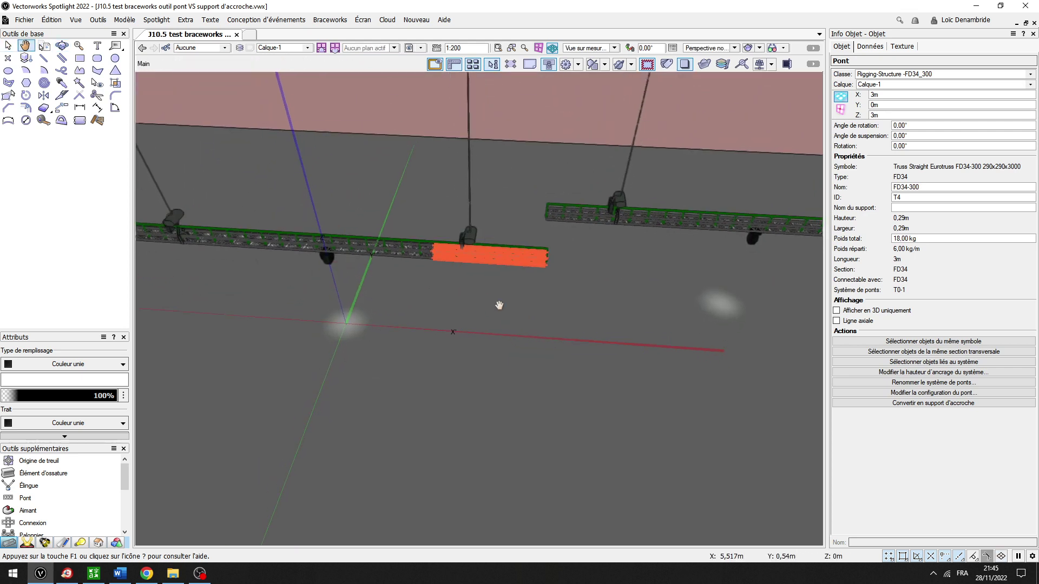
pyautogui.scroll(2, 401, 280)
pyautogui.moveTo(431, 361); pyautogui.dragTo(374, 290, button='middle')
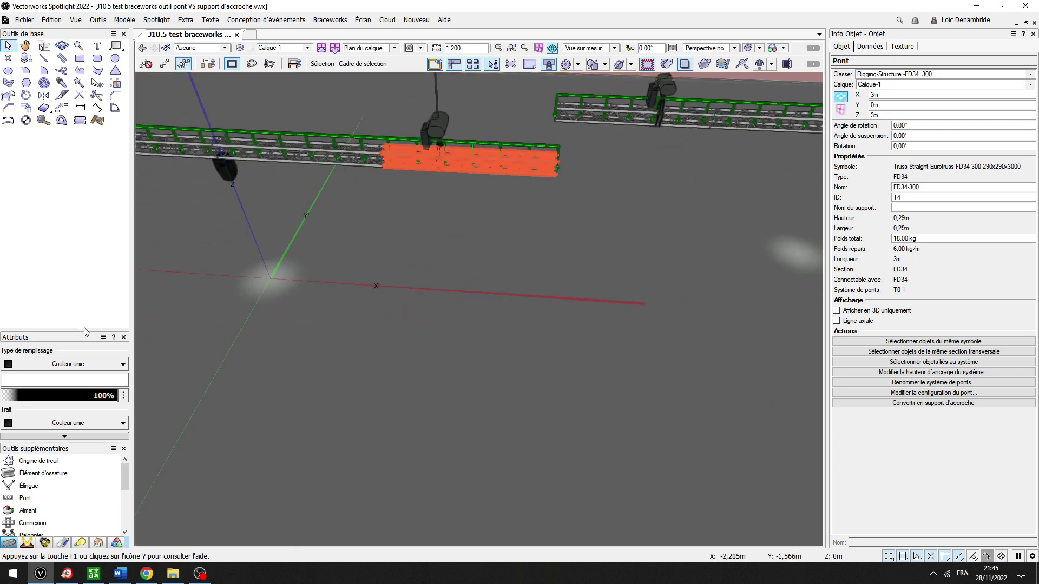
pyautogui.moveTo(96, 165); pyautogui.dragTo(95, 136)
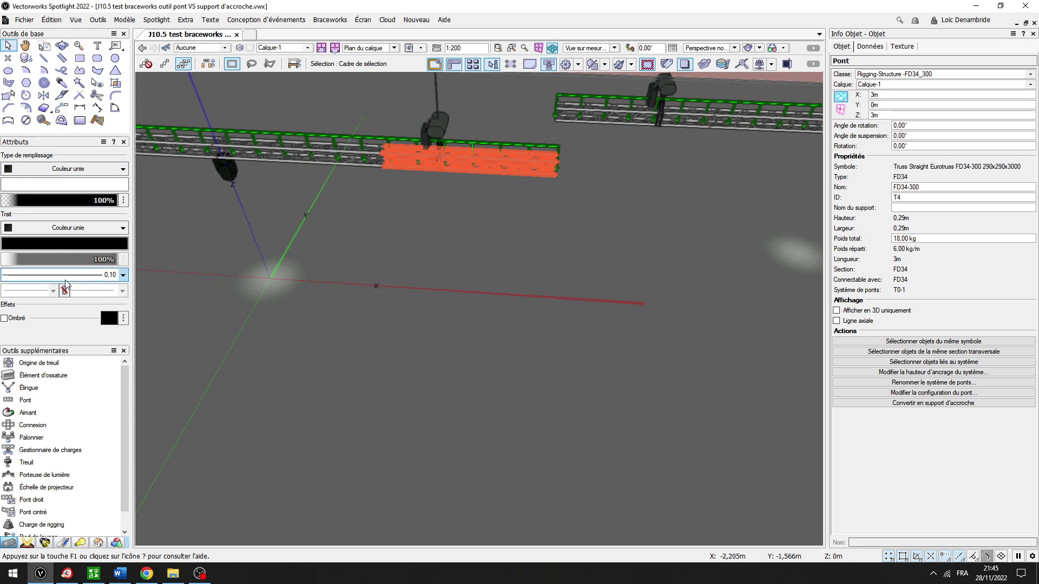
pyautogui.click(30, 401)
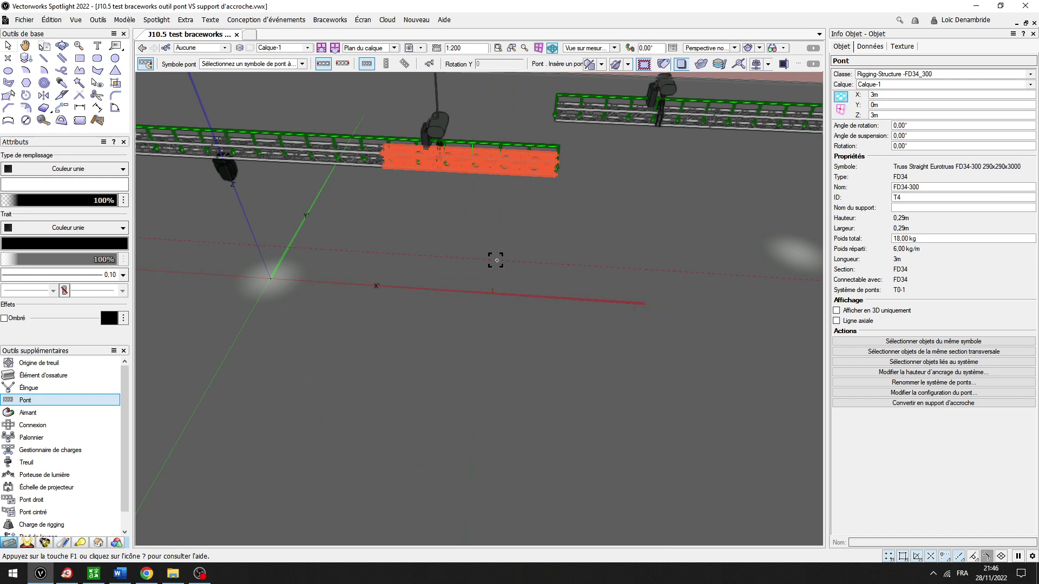
pyautogui.keyDown('ctrl'); pyautogui.moveTo(497, 260); pyautogui.dragTo(440, 159, button='middle'); pyautogui.keyUp('ctrl')
pyautogui.moveTo(440, 160); pyautogui.dragTo(493, 247, button='middle')
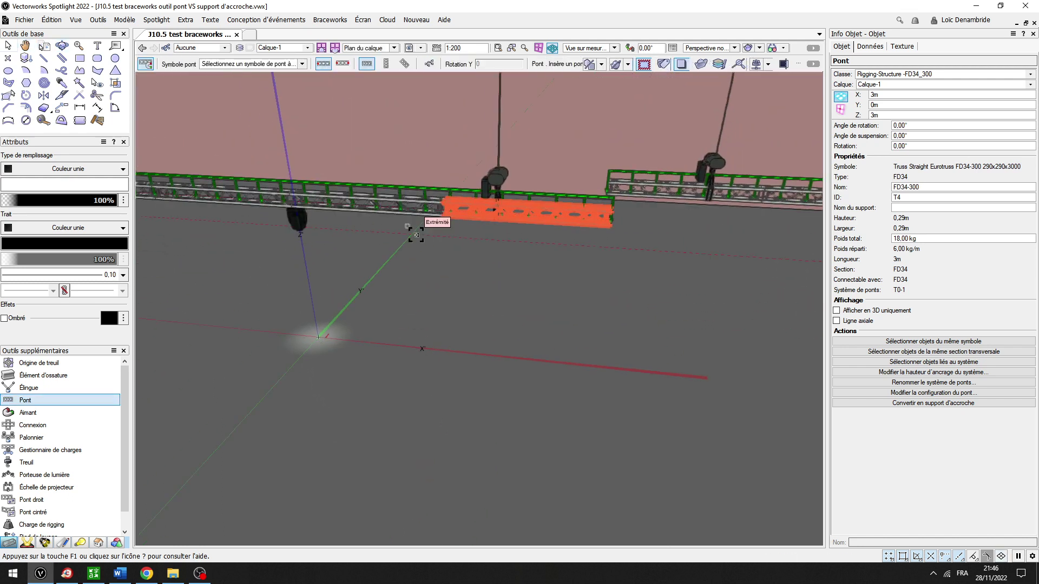
pyautogui.click(416, 234)
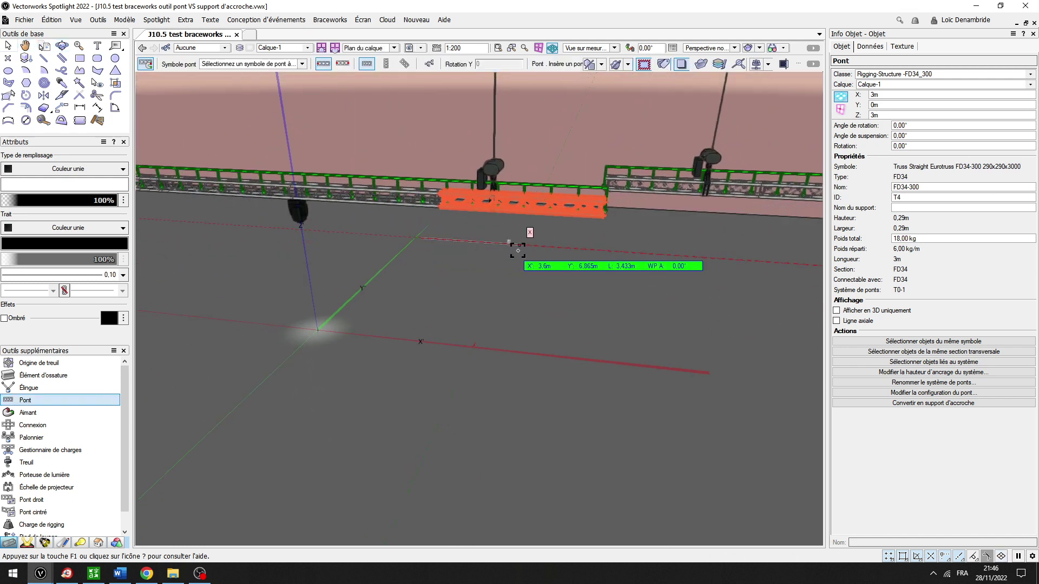
pyautogui.moveTo(548, 244); pyautogui.dragTo(508, 255, button='middle')
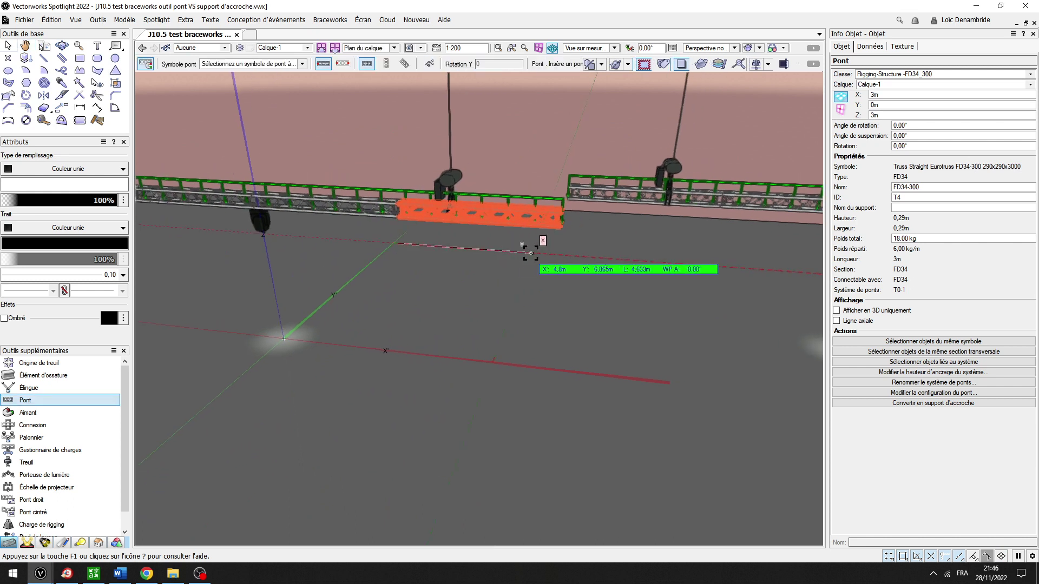
pyautogui.moveTo(598, 246); pyautogui.dragTo(501, 285, button='middle')
pyautogui.moveTo(572, 255); pyautogui.dragTo(546, 261, button='middle')
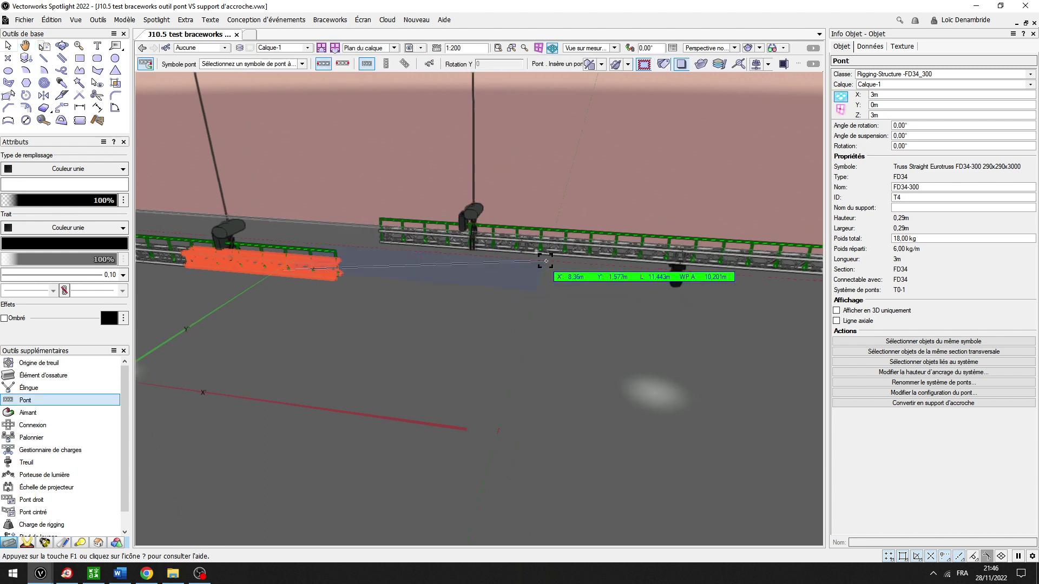
pyautogui.scroll(-2, 553, 262)
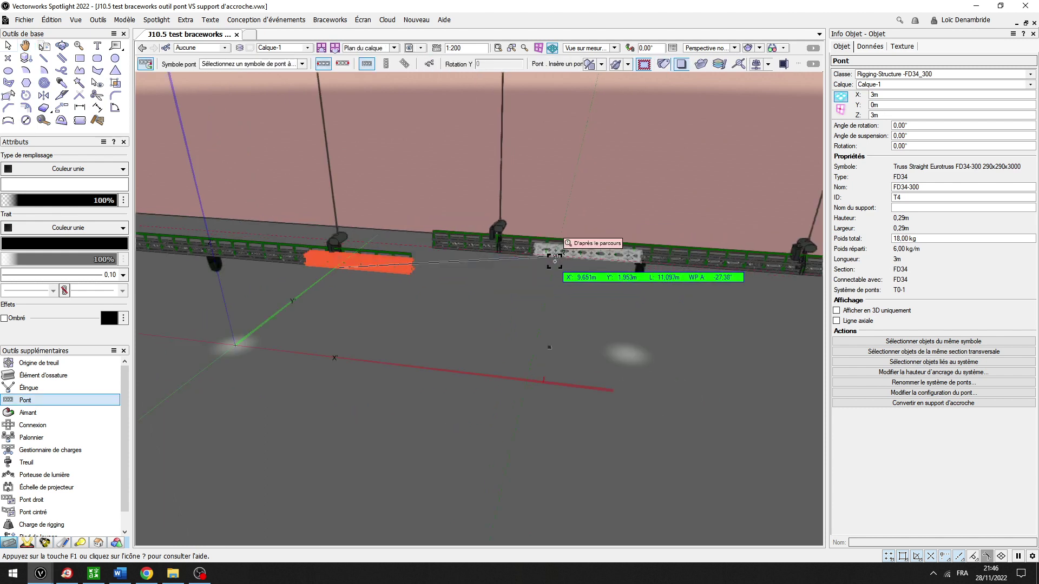
pyautogui.click(529, 277)
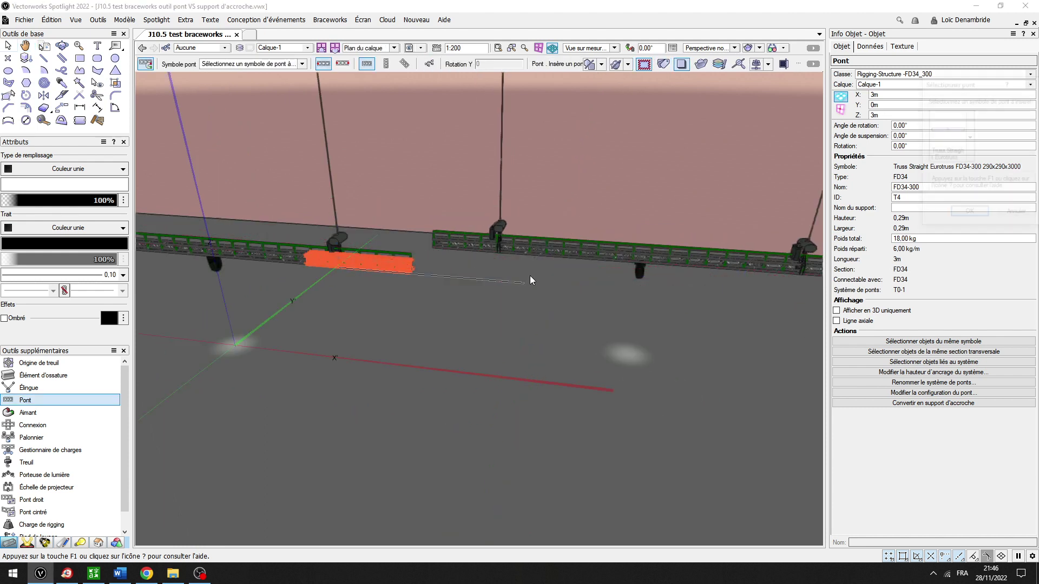
pyautogui.click(1016, 215)
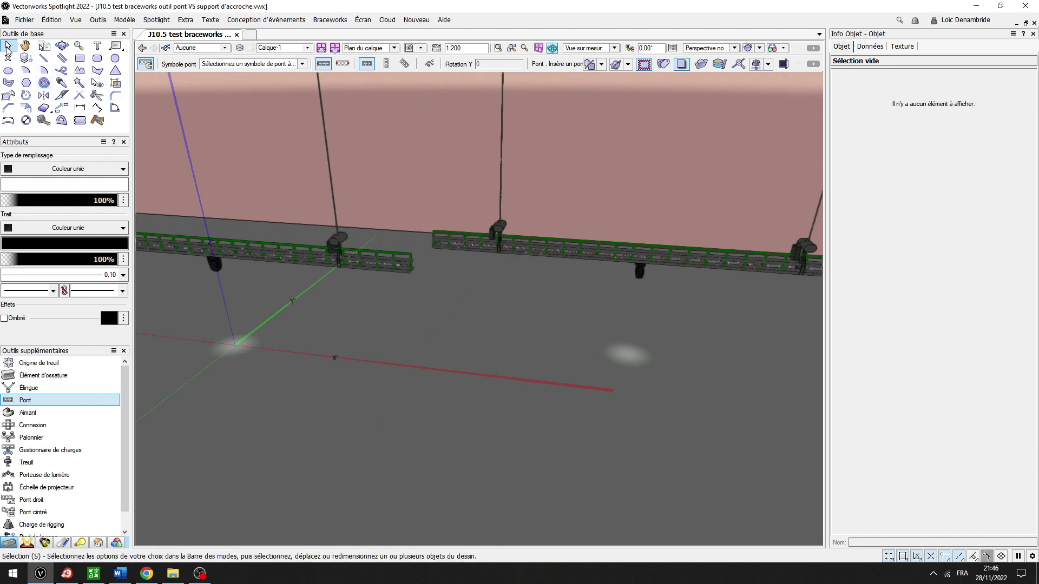
# - Select the Pont light hanging position and raise its whole connected system using an absolute trim height
pyautogui.press('x')
pyautogui.click(444, 238)
pyautogui.scroll(3, 476, 249)
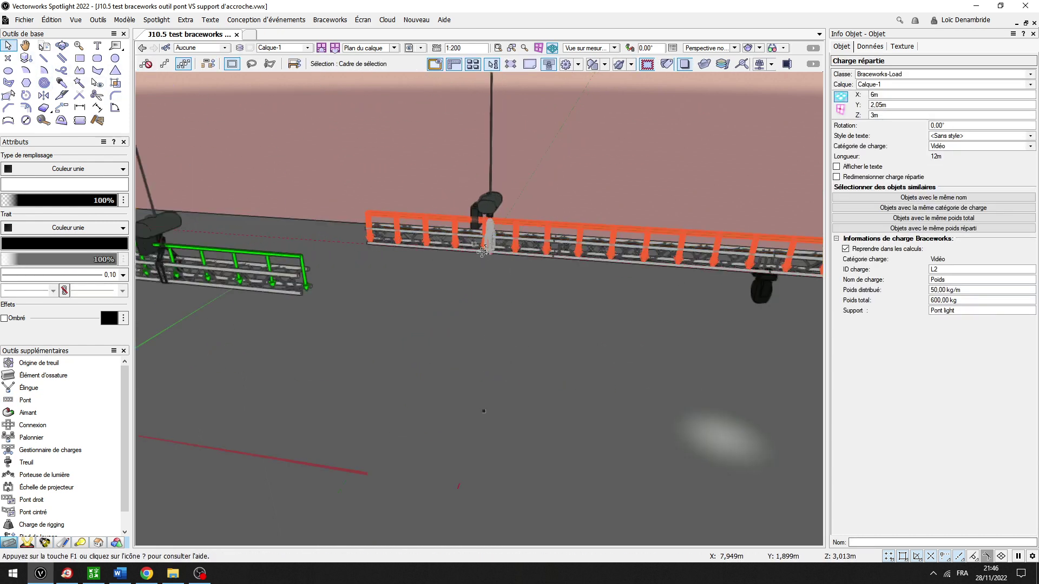
pyautogui.click(478, 250)
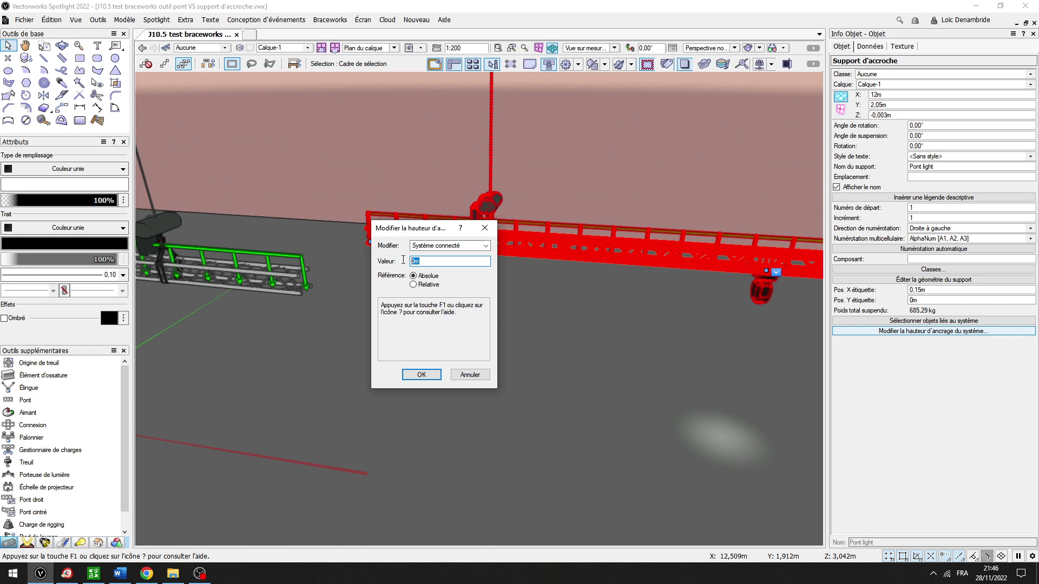
pyautogui.press('Return')
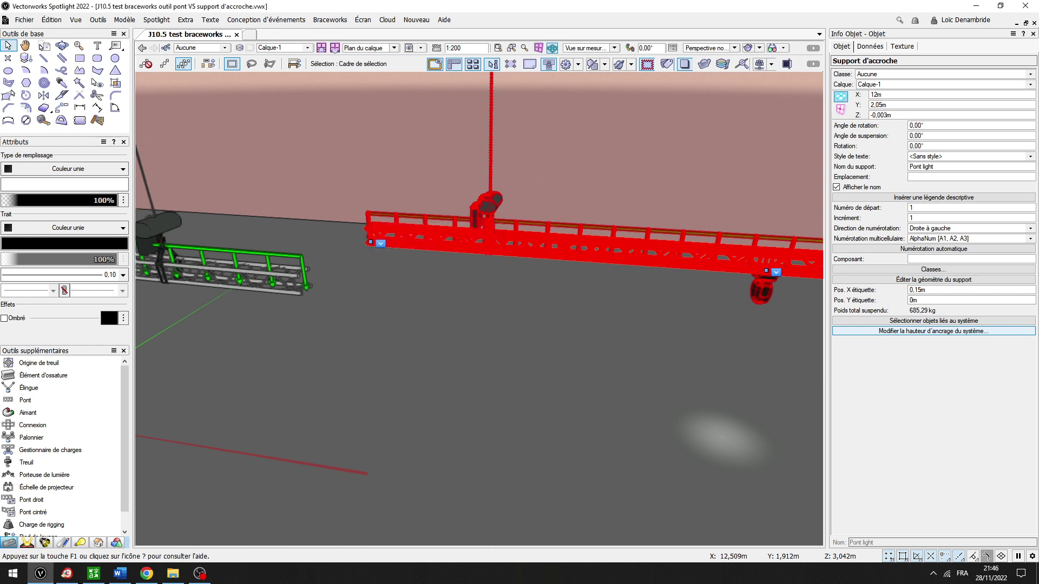
# - Examine in 3D whether the hoists, distributed load and fixture follow the raised Pont light truss
pyautogui.scroll(-5, 441, 246)
pyautogui.moveTo(530, 143); pyautogui.dragTo(490, 255, button='middle')
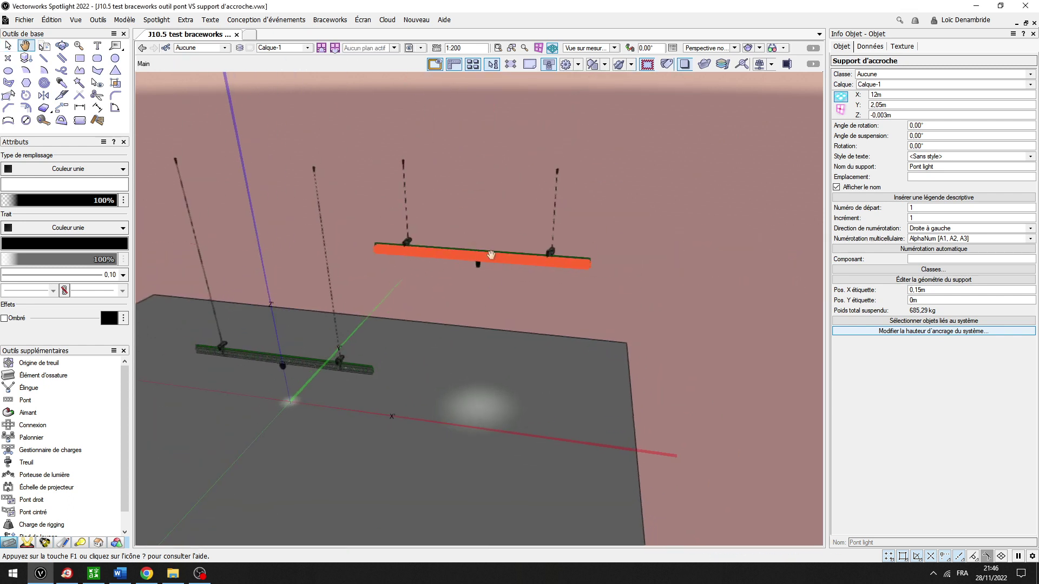
pyautogui.scroll(2, 441, 246)
pyautogui.moveTo(686, 300); pyautogui.dragTo(655, 308, button='middle')
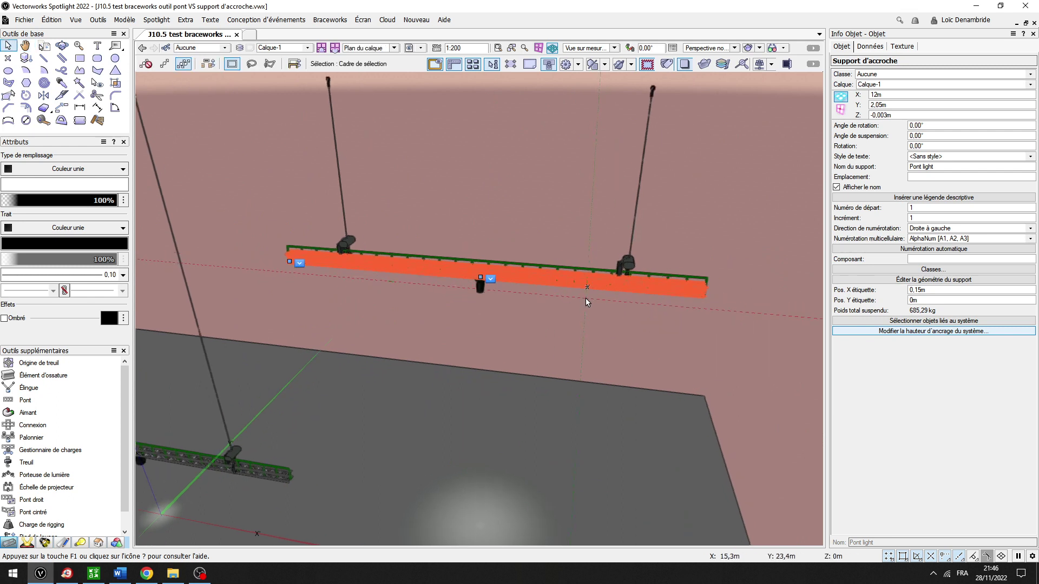
pyautogui.moveTo(466, 293); pyautogui.dragTo(466, 293, button='middle')
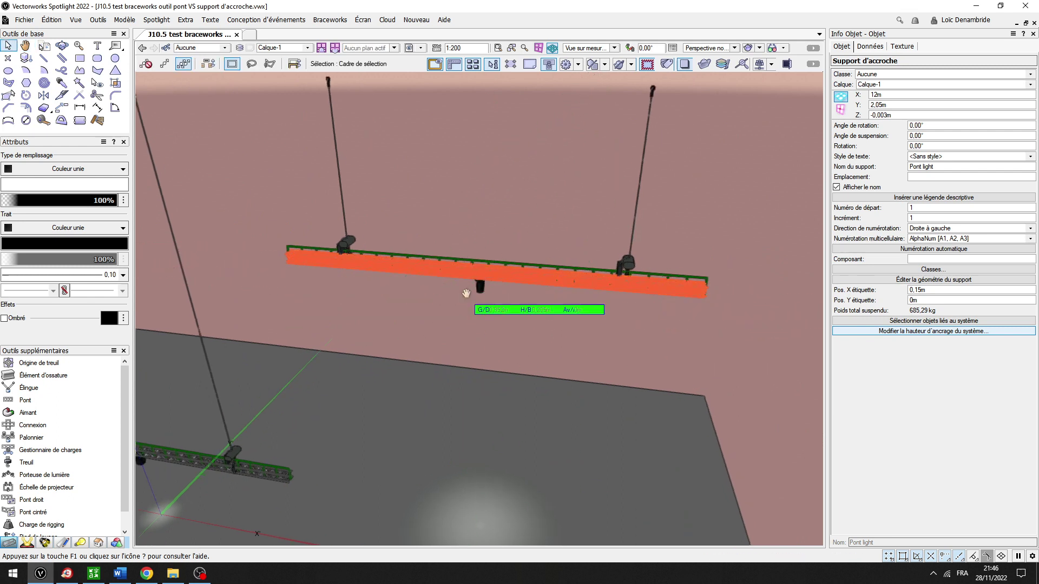
pyautogui.scroll(2, 465, 294)
pyautogui.scroll(-2, 492, 287)
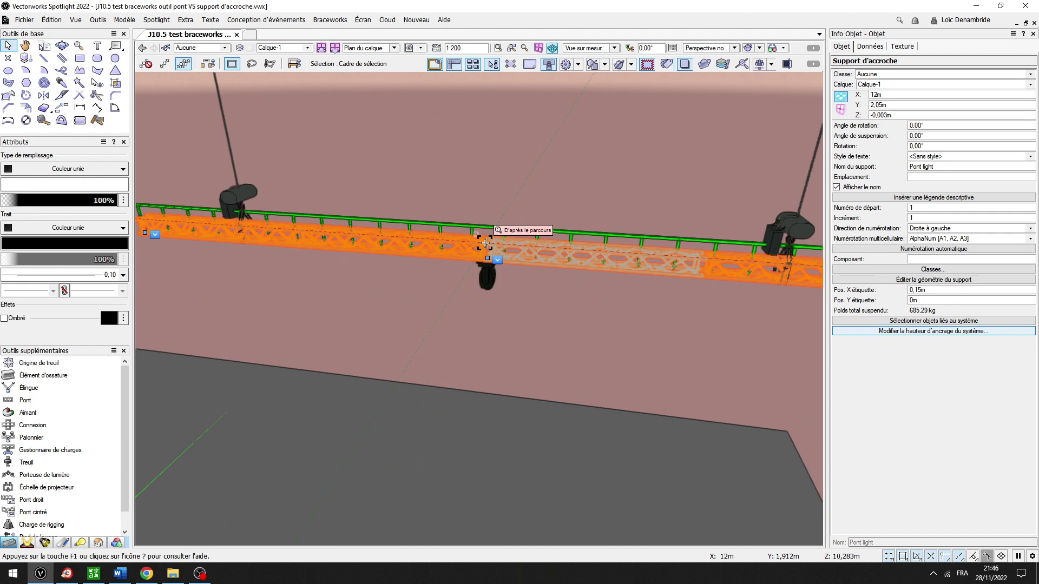
pyautogui.scroll(-3, 455, 233)
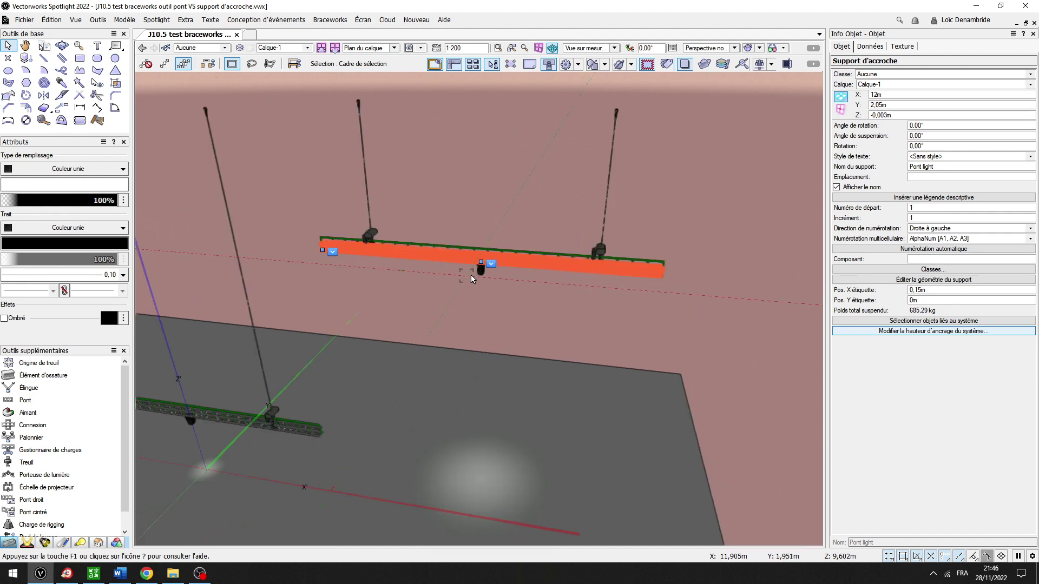
pyautogui.keyDown('ctrl'); pyautogui.moveTo(653, 325); pyautogui.dragTo(593, 352, button='middle'); pyautogui.keyUp('ctrl')
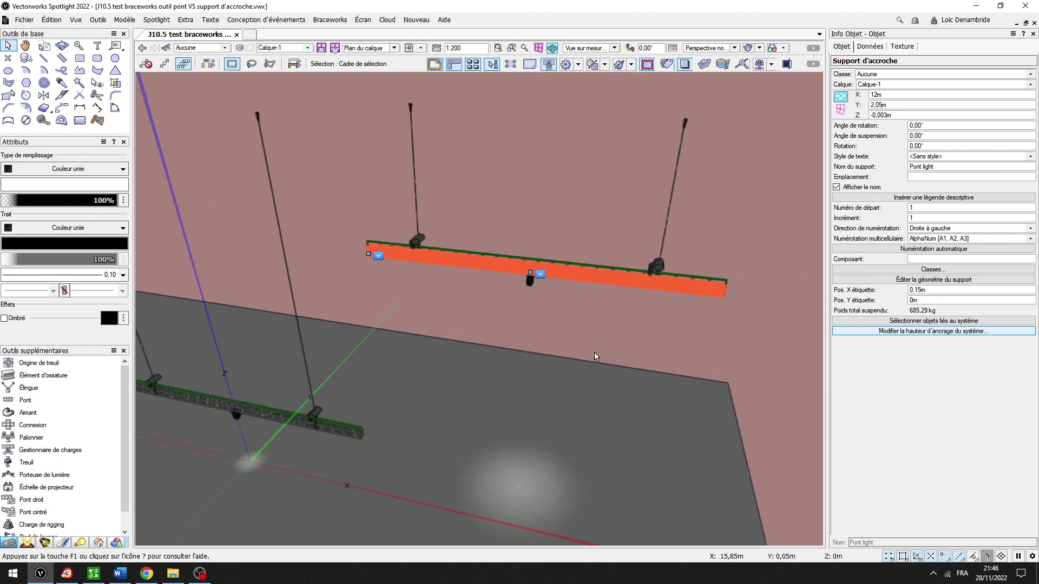
# - Examine the Pont light hanging position beside the plain truss in the 2D plan view
pyautogui.hotkey('ctrl', '5')
pyautogui.scroll(3, 556, 365)
pyautogui.scroll(-3, 520, 292)
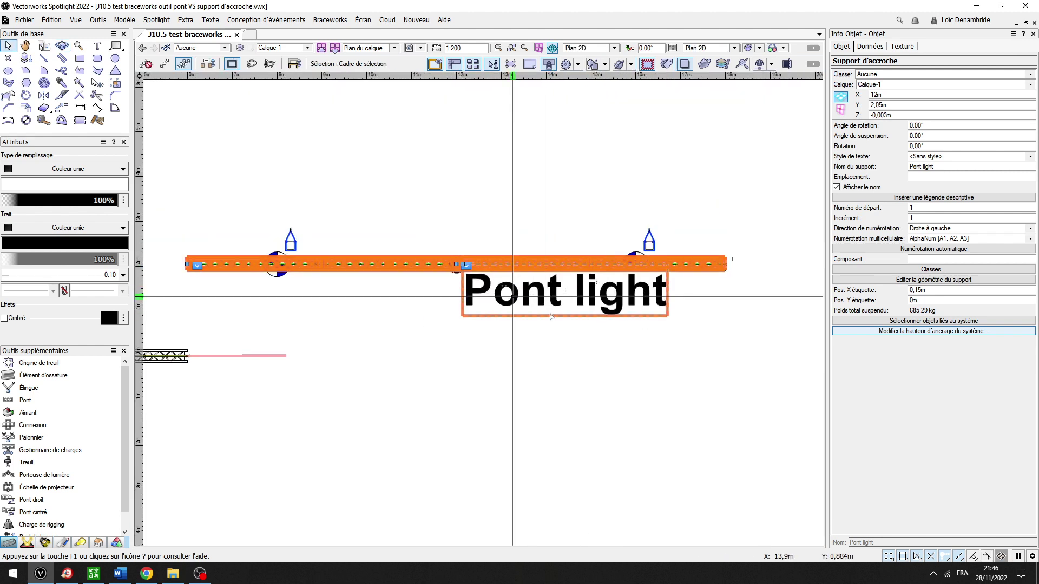
pyautogui.moveTo(477, 334)
pyautogui.mouseDown(button='middle')
pyautogui.moveTo(582, 336)
pyautogui.moveTo(487, 324)
pyautogui.mouseUp(button='middle')
pyautogui.scroll(2, 566, 295)
pyautogui.scroll(-1, 636, 367)
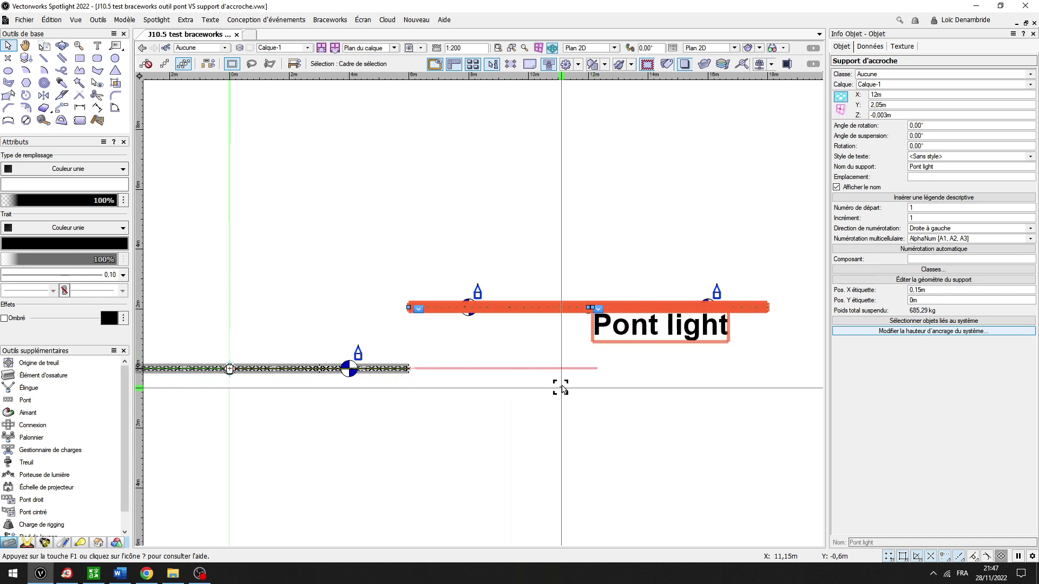
pyautogui.keyDown('shift'); pyautogui.moveTo(673, 413); pyautogui.dragTo(605, 347, button='middle'); pyautogui.keyUp('shift')
pyautogui.press('0')
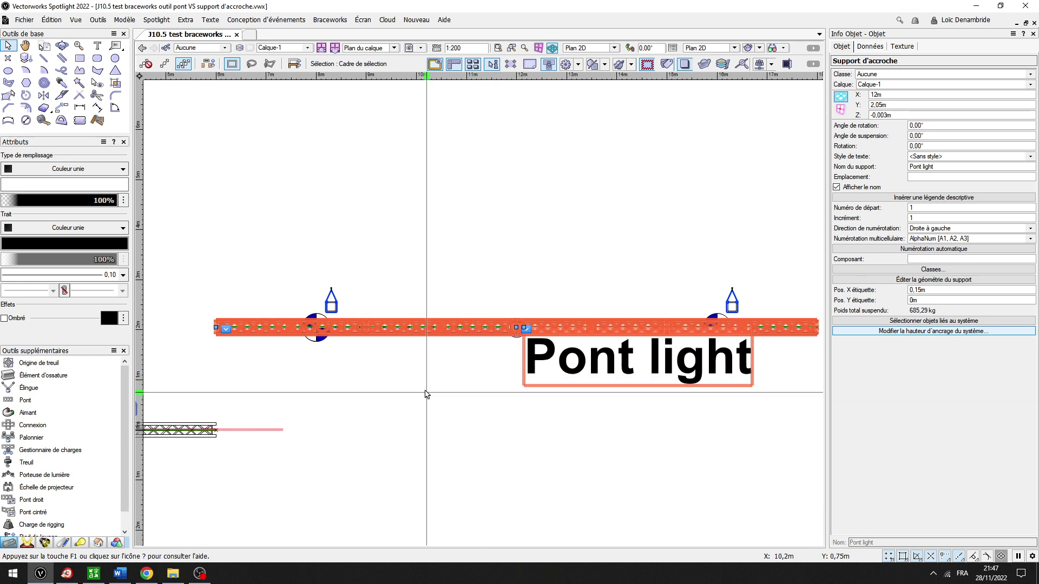
pyautogui.scroll(-5, 514, 378)
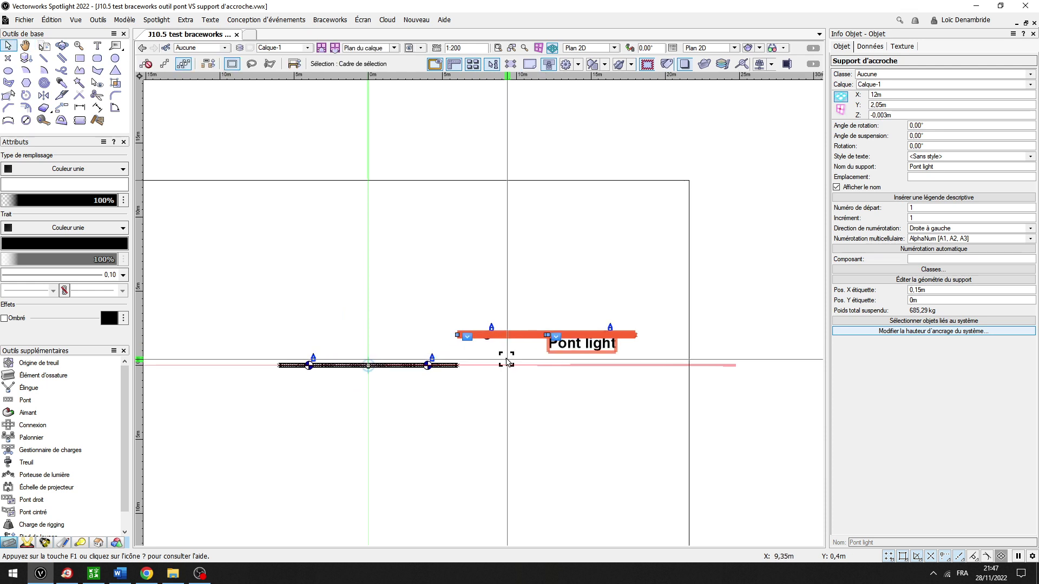
# - Select both complete truss systems in the 2D plan view and run the Braceworks calculation on the selected elements
pyautogui.moveTo(575, 395); pyautogui.dragTo(464, 258, button='middle')
pyautogui.click(492, 372)
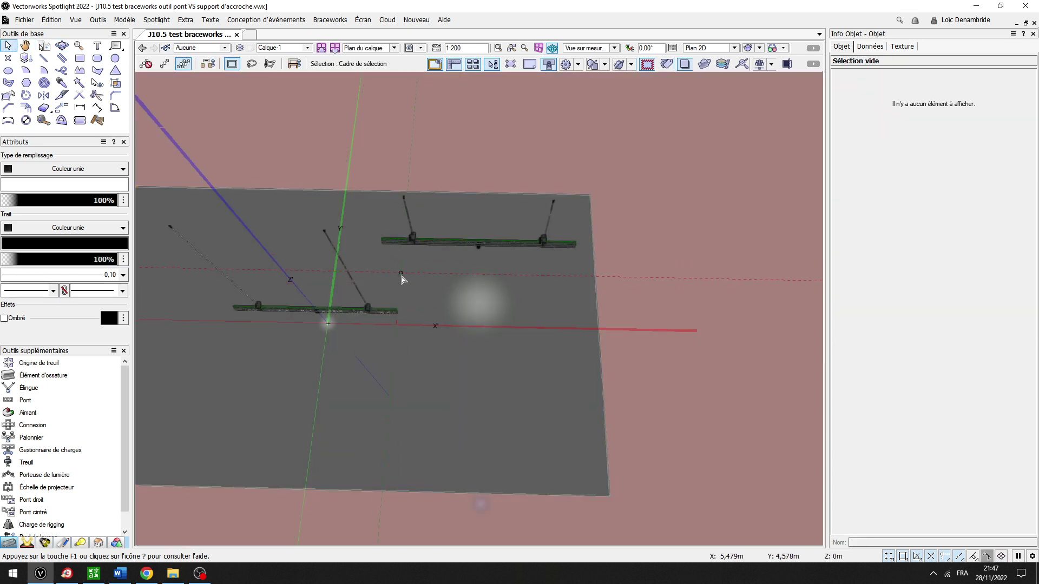
pyautogui.press('0')
pyautogui.moveTo(372, 215)
pyautogui.mouseDown()
pyautogui.moveTo(537, 316)
pyautogui.moveTo(673, 335)
pyautogui.mouseUp()
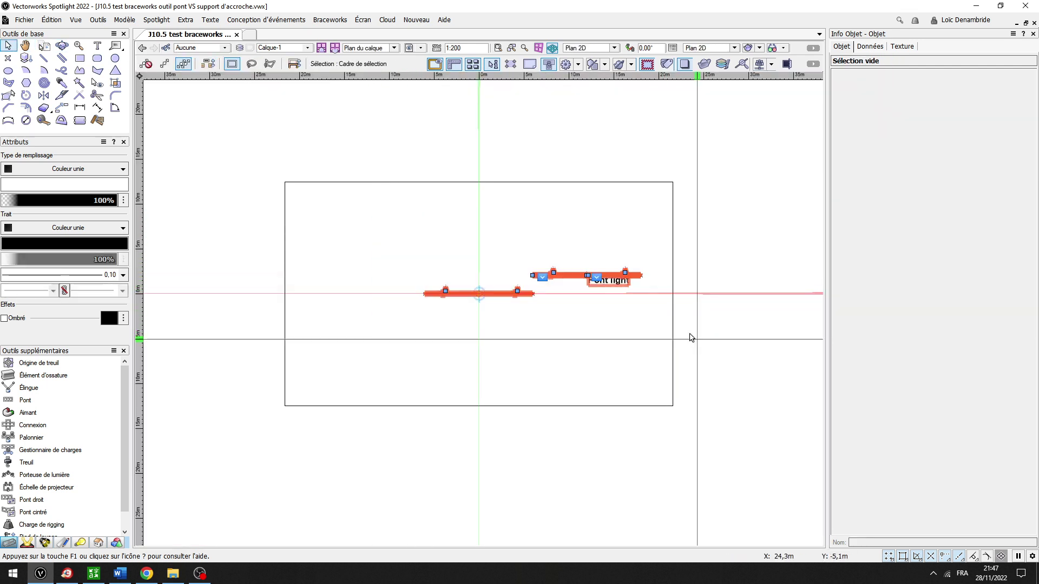
pyautogui.click(329, 20)
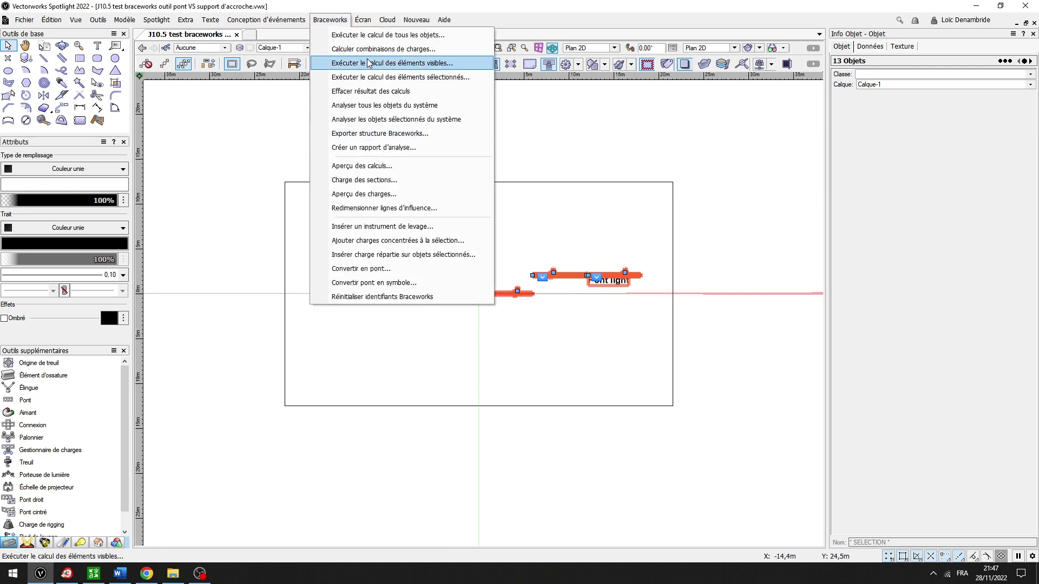
pyautogui.click(403, 77)
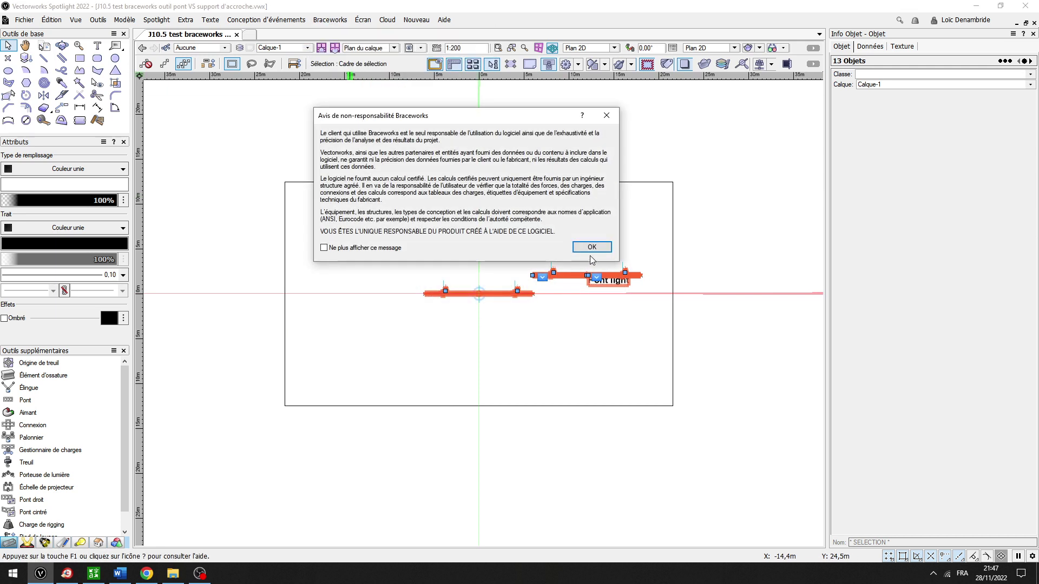
pyautogui.click(591, 247)
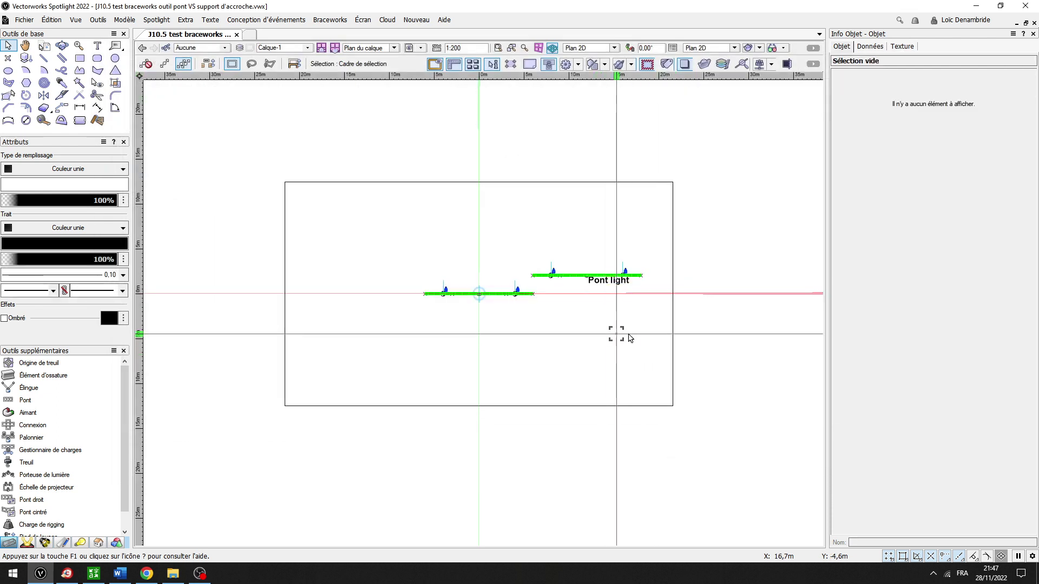
# - Inspect the calculation diagrams of both trusses in 3D and clear the Braceworks calculation results
pyautogui.keyDown('shift'); pyautogui.moveTo(546, 202); pyautogui.dragTo(512, 272, button='middle'); pyautogui.keyUp('shift')
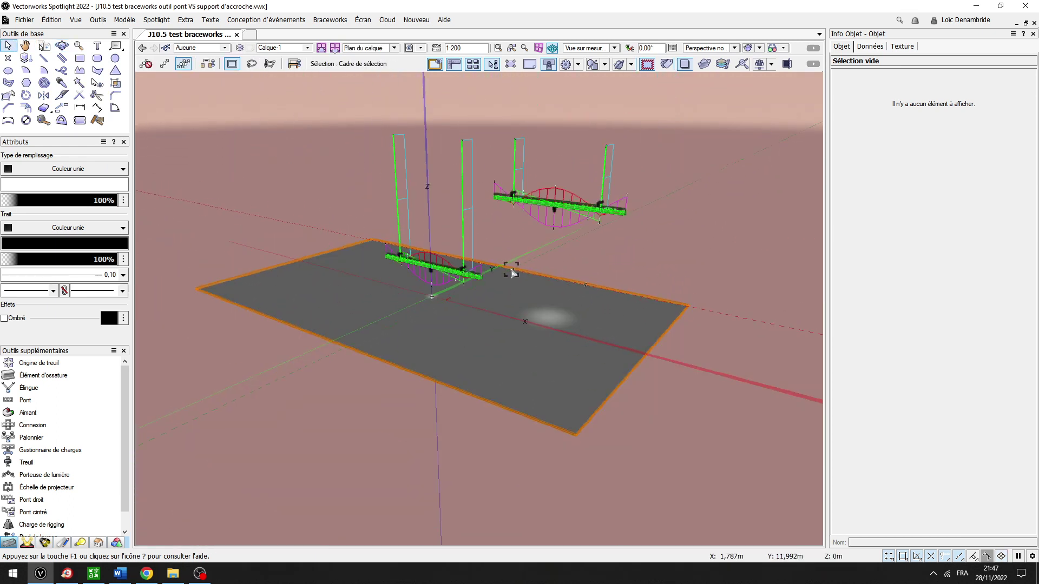
pyautogui.click(334, 21)
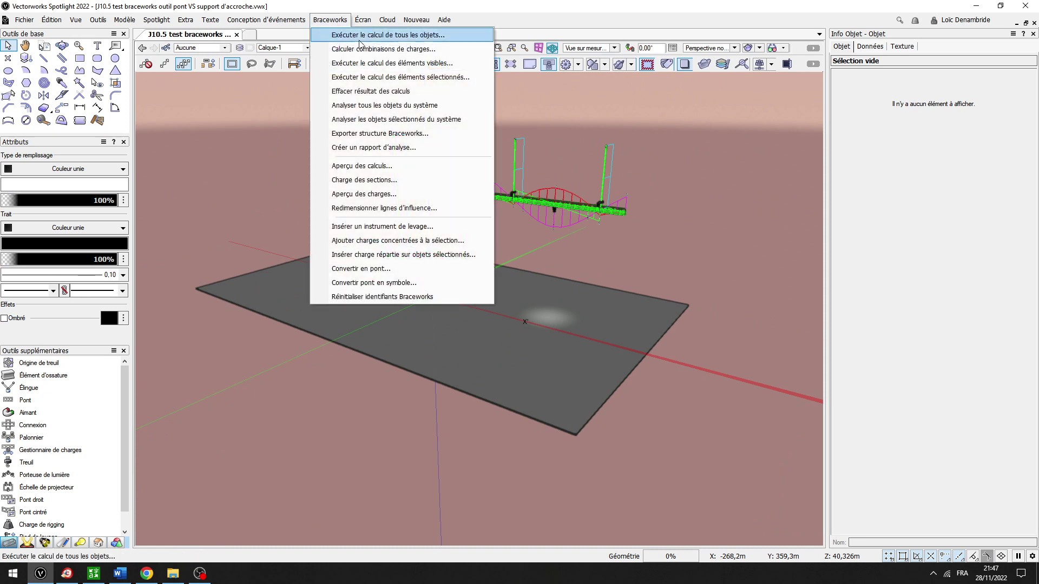
pyautogui.click(377, 92)
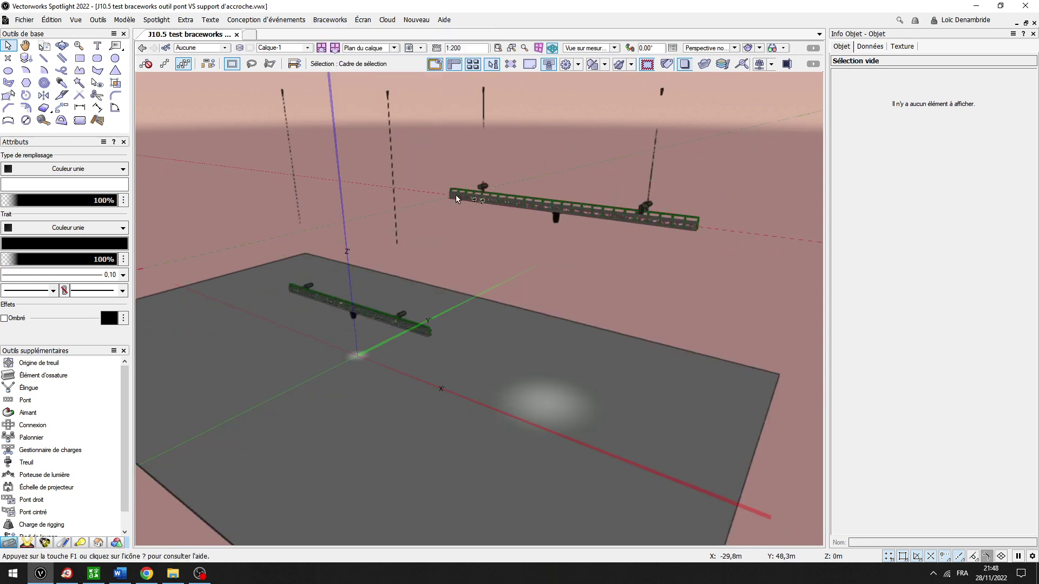
# - Set the connected systems of the Pont light hanging position and the plain truss to an absolute trim height of 5 m
pyautogui.click(457, 195)
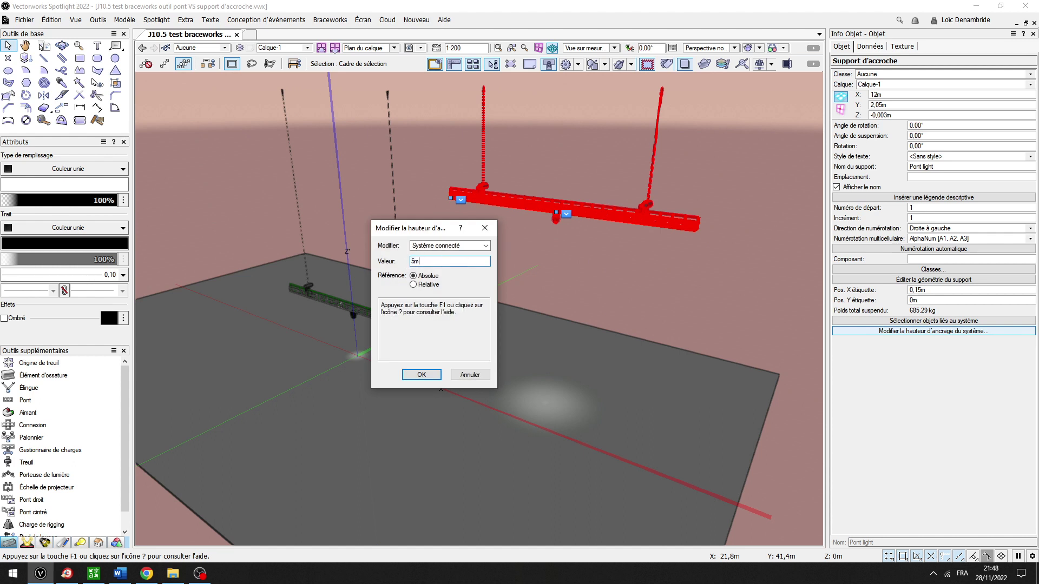
pyautogui.press('Return')
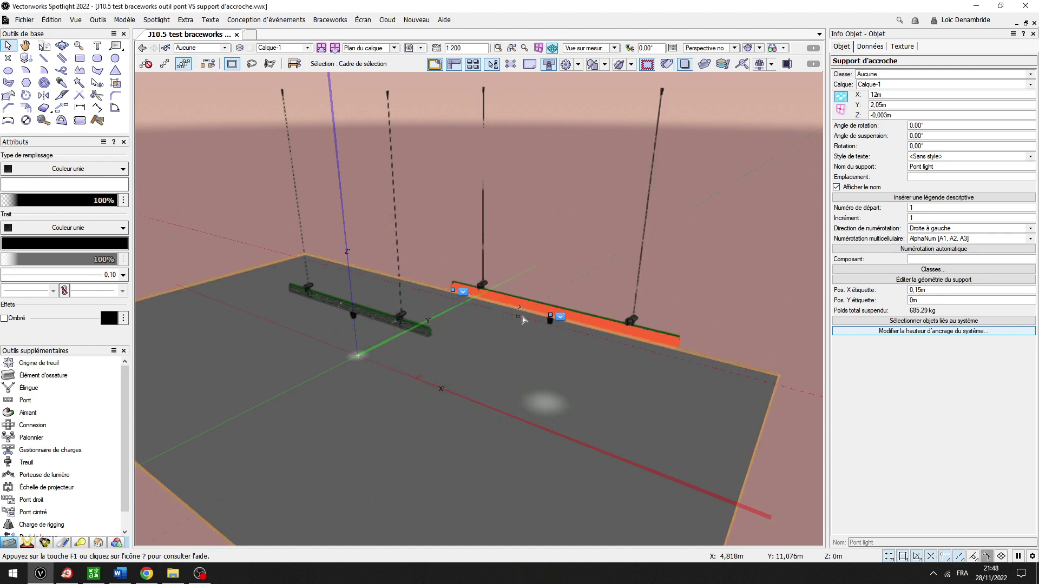
pyautogui.scroll(2, 492, 304)
pyautogui.keyDown('ctrl'); pyautogui.moveTo(551, 329); pyautogui.dragTo(417, 373, button='middle'); pyautogui.keyUp('ctrl')
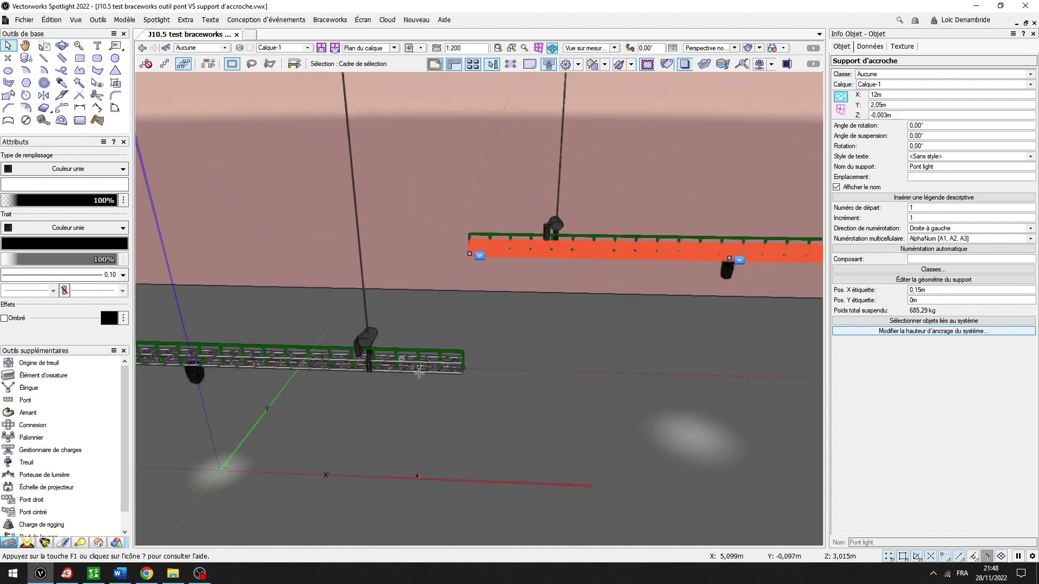
pyautogui.click(397, 363)
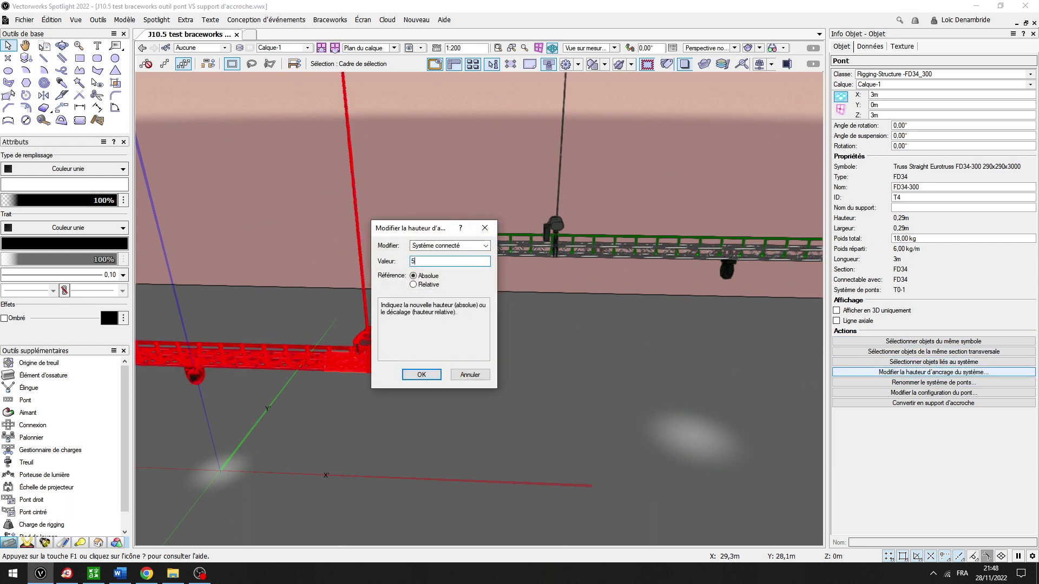
pyautogui.press('Return')
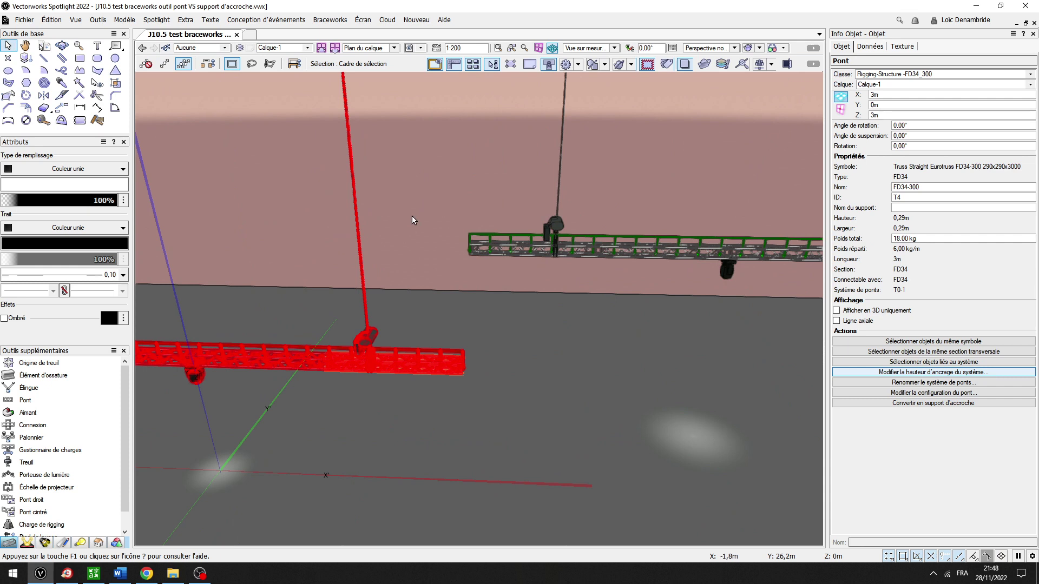
pyautogui.keyDown('ctrl'); pyautogui.moveTo(554, 329); pyautogui.dragTo(408, 325, button='middle'); pyautogui.keyUp('ctrl')
pyautogui.scroll(-1, 379, 320)
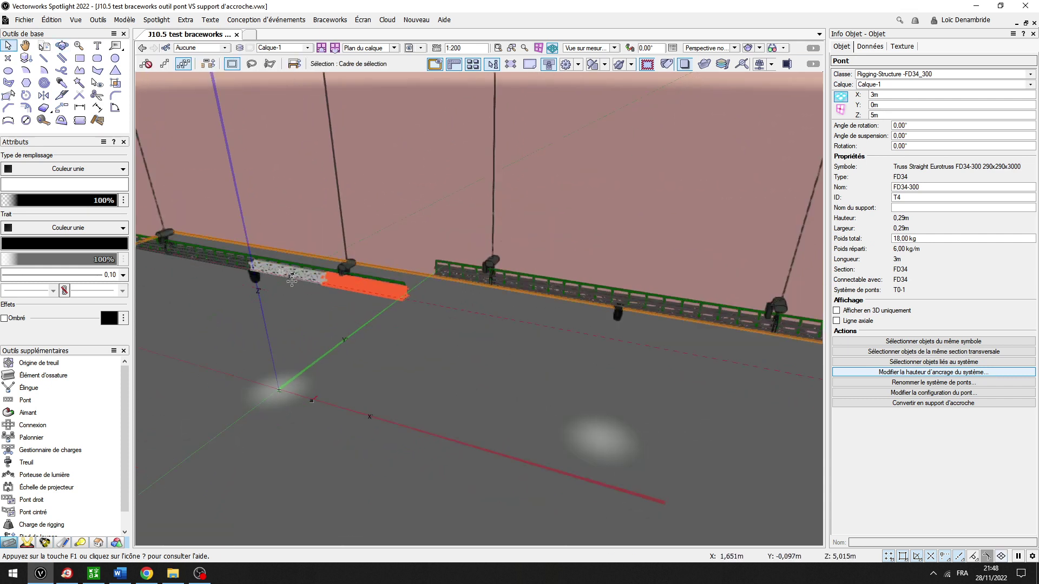
# - Compare the object properties of the Pont light hanging position with those of the plain truss's end segment in the 2D plan view
pyautogui.click(11, 400)
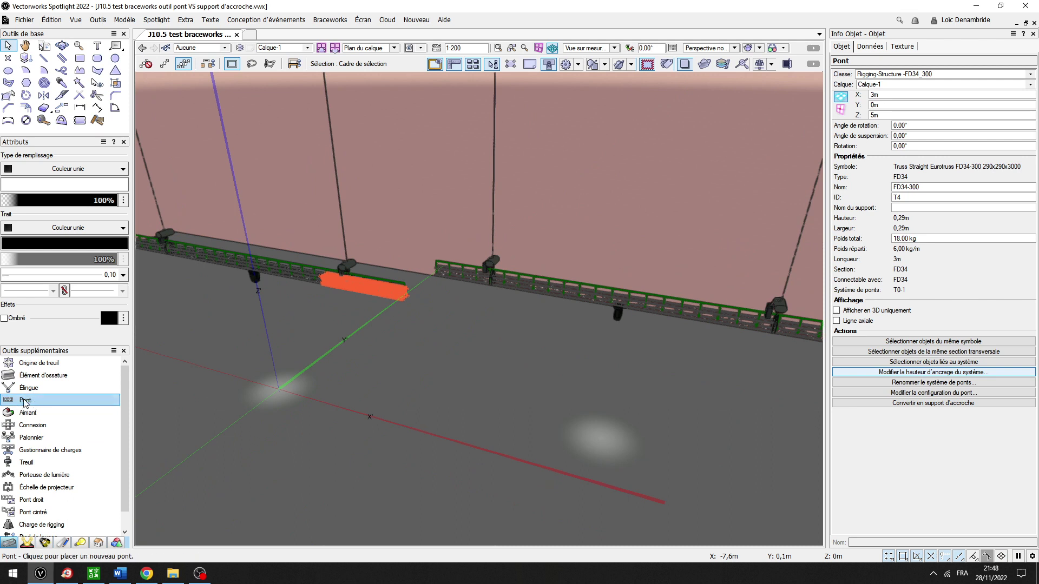
pyautogui.click(466, 333)
pyautogui.hotkey('ctrl', '5')
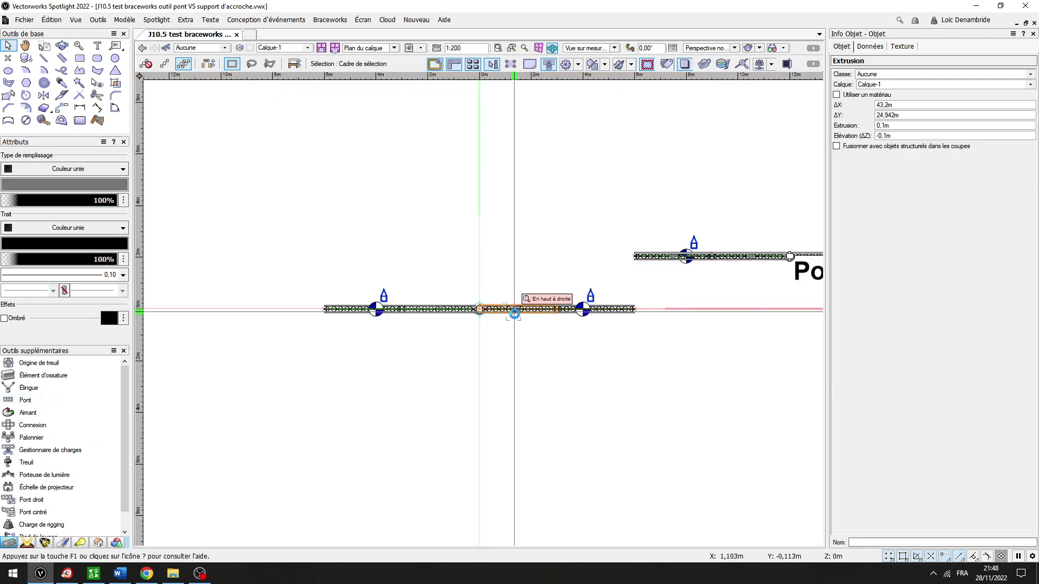
pyautogui.scroll(2, 635, 289)
pyautogui.moveTo(635, 288); pyautogui.dragTo(453, 308, button='middle')
pyautogui.click(399, 258)
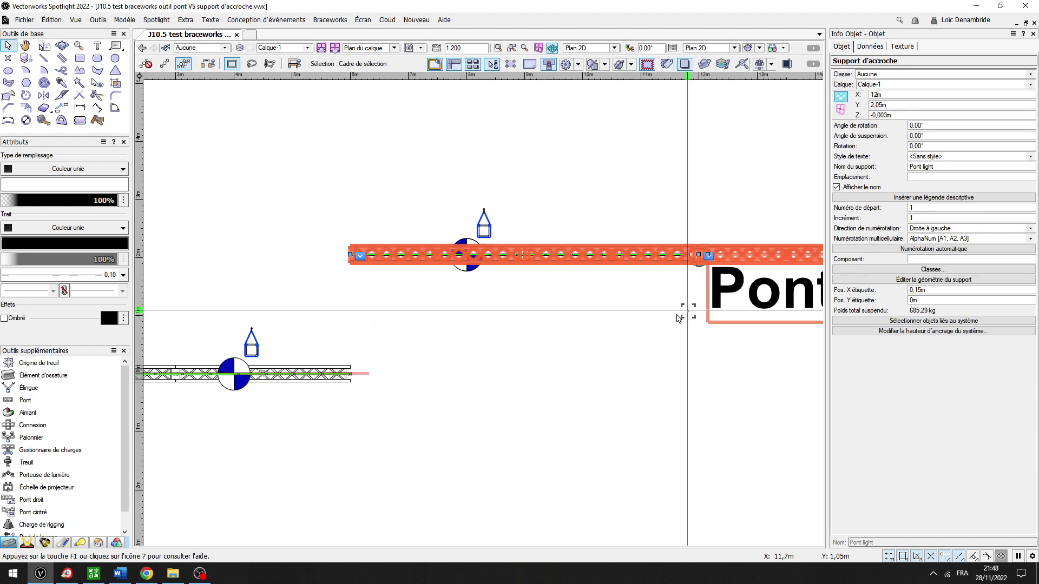
pyautogui.click(331, 378)
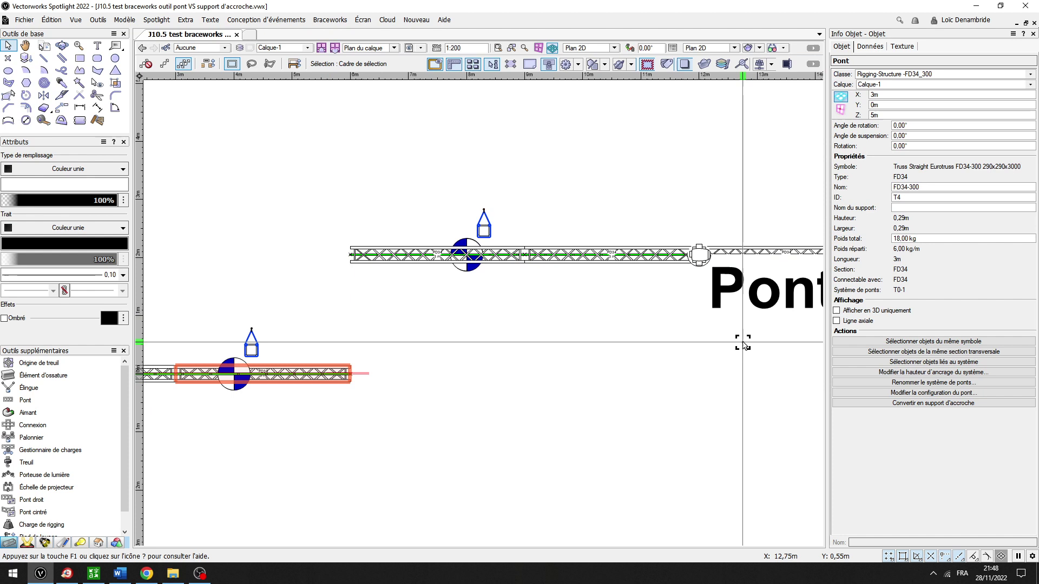
pyautogui.scroll(-2, 574, 279)
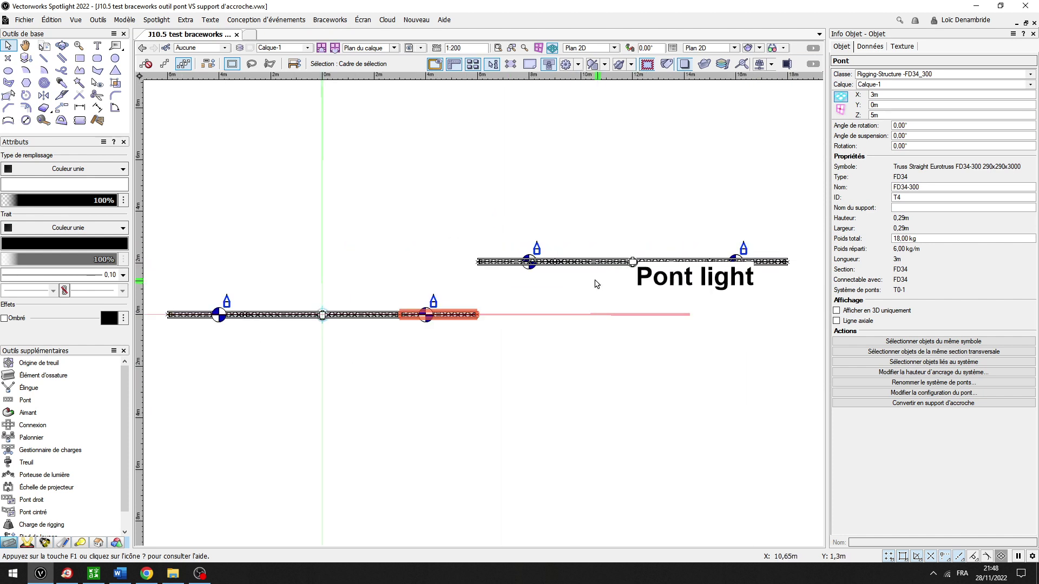
pyautogui.scroll(1, 574, 285)
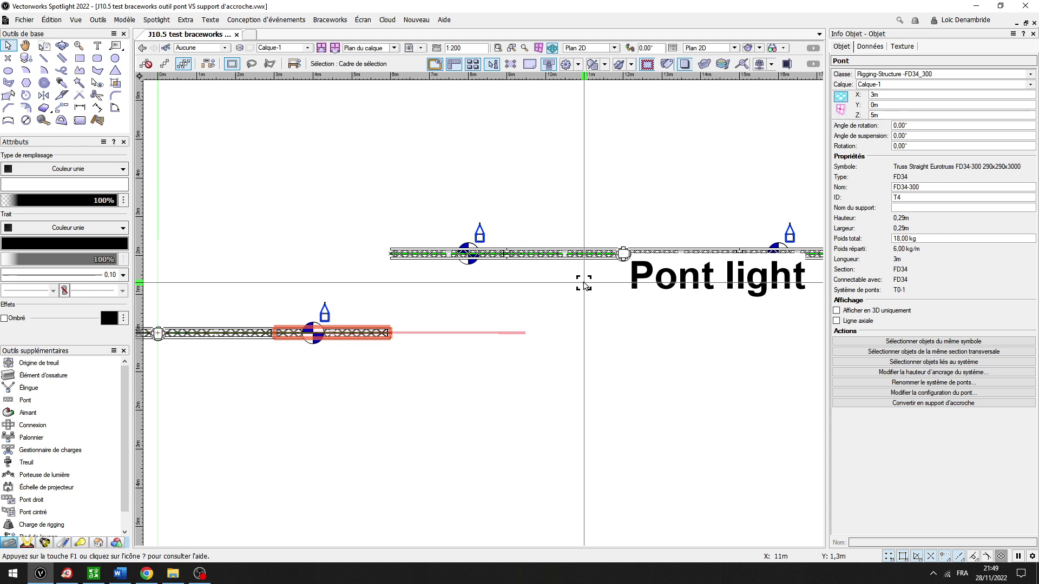
pyautogui.scroll(-1, 565, 261)
pyautogui.moveTo(563, 267); pyautogui.dragTo(556, 274, button='middle')
# - Compare the properties and available actions of the Pont light hanging position and the plain truss's end segment in 3D
pyautogui.keyDown('ctrl'); pyautogui.moveTo(466, 249); pyautogui.dragTo(486, 234, button='middle'); pyautogui.keyUp('ctrl')
pyautogui.click(439, 266)
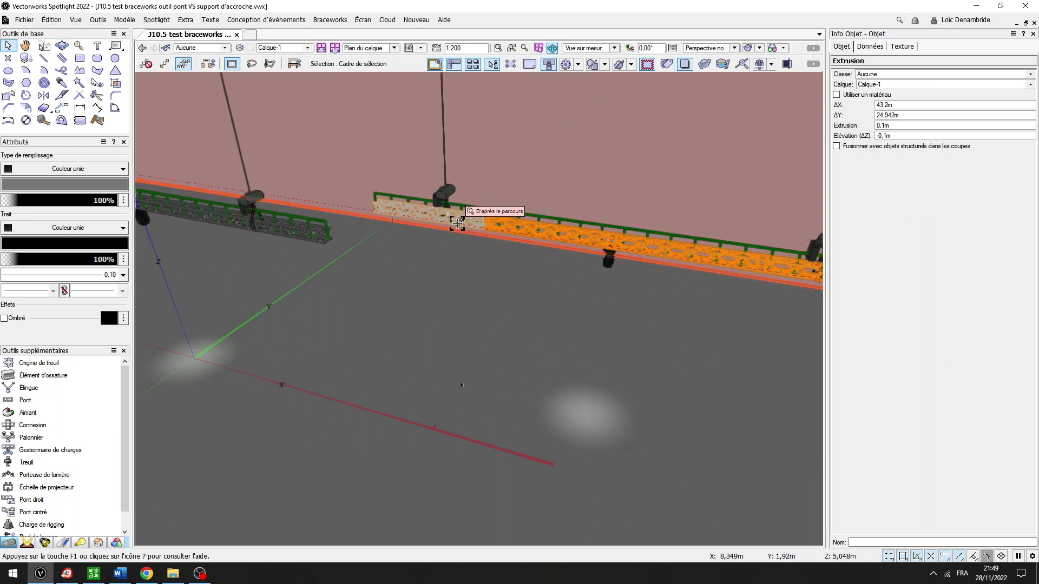
pyautogui.click(457, 223)
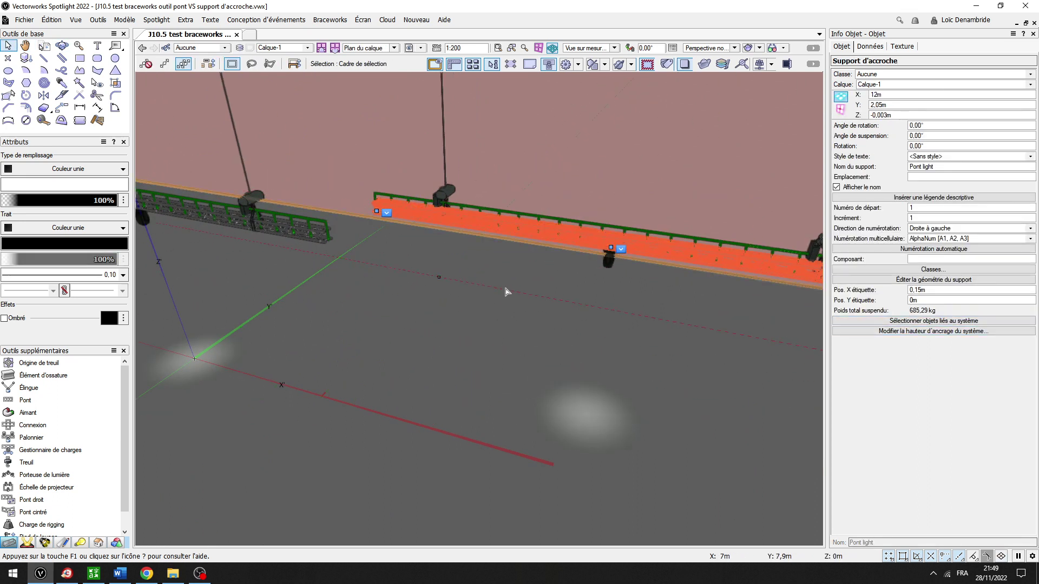
pyautogui.click(308, 229)
pyautogui.click(302, 232)
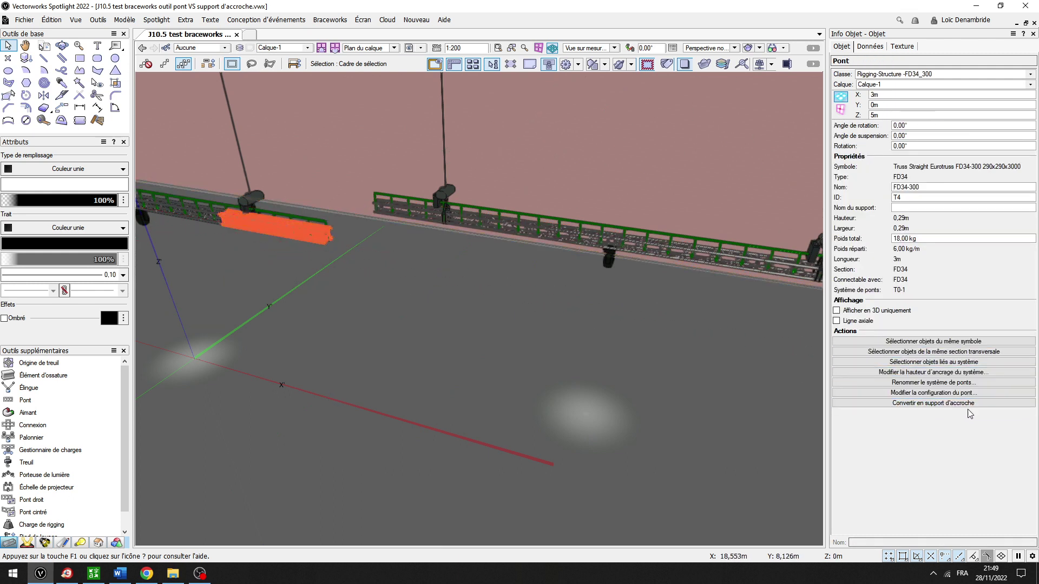
pyautogui.click(561, 239)
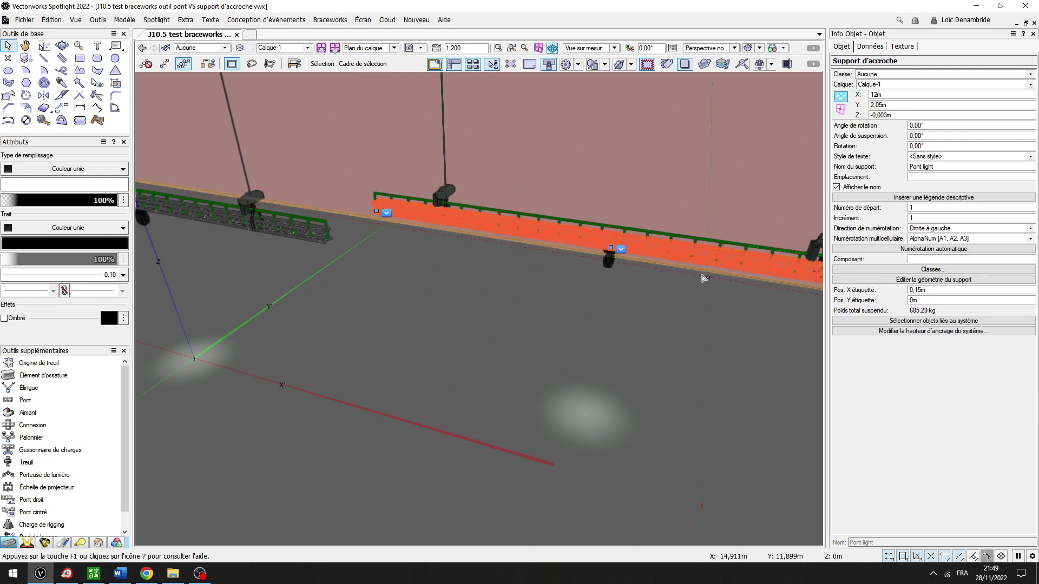
# - Examine the selected Pont light hanging position beside the plain truss in both 3D and the 2D plan view
pyautogui.keyDown('ctrl'); pyautogui.moveTo(637, 290); pyautogui.dragTo(528, 319, button='middle'); pyautogui.keyUp('ctrl')
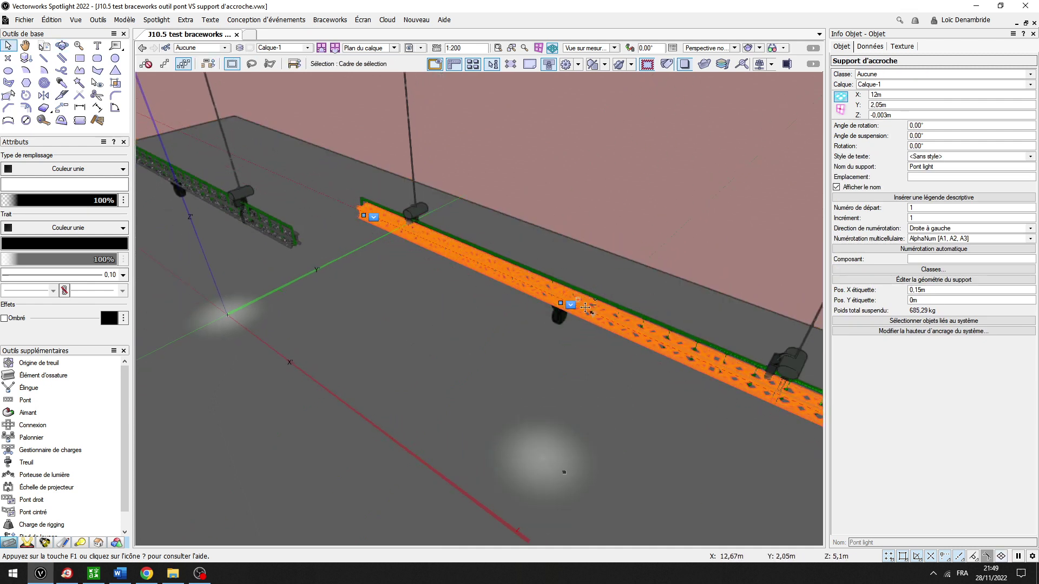
pyautogui.moveTo(612, 322); pyautogui.dragTo(572, 308, button='middle')
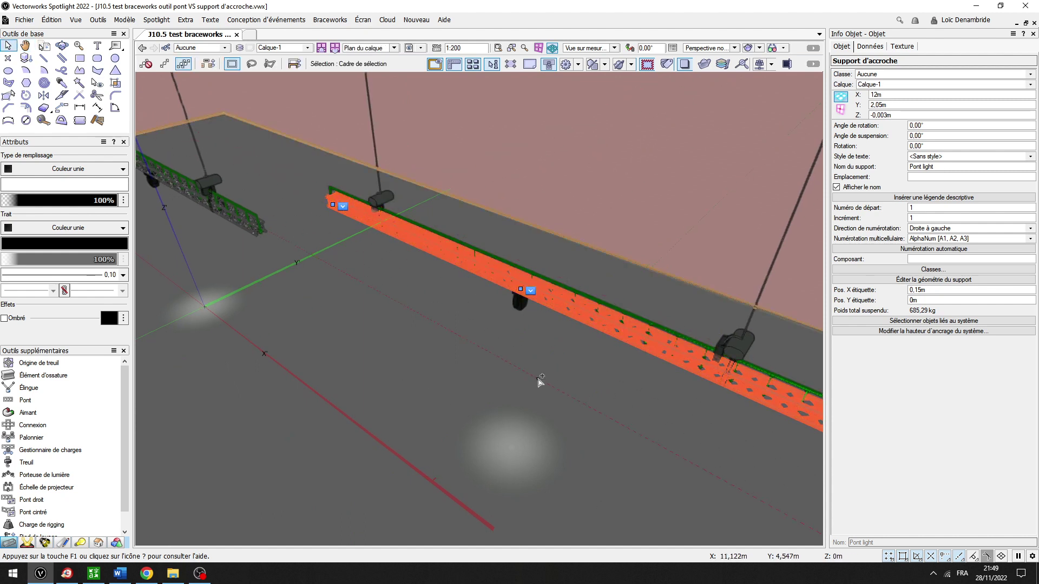
pyautogui.moveTo(538, 380)
pyautogui.keyDown('ctrl'); pyautogui.mouseDown(button='middle')
pyautogui.moveTo(671, 341)
pyautogui.moveTo(547, 374)
pyautogui.mouseUp(button='middle'); pyautogui.keyUp('ctrl')
pyautogui.moveTo(636, 359); pyautogui.dragTo(644, 389, button='middle')
pyautogui.hotkey('ctrl', '5')
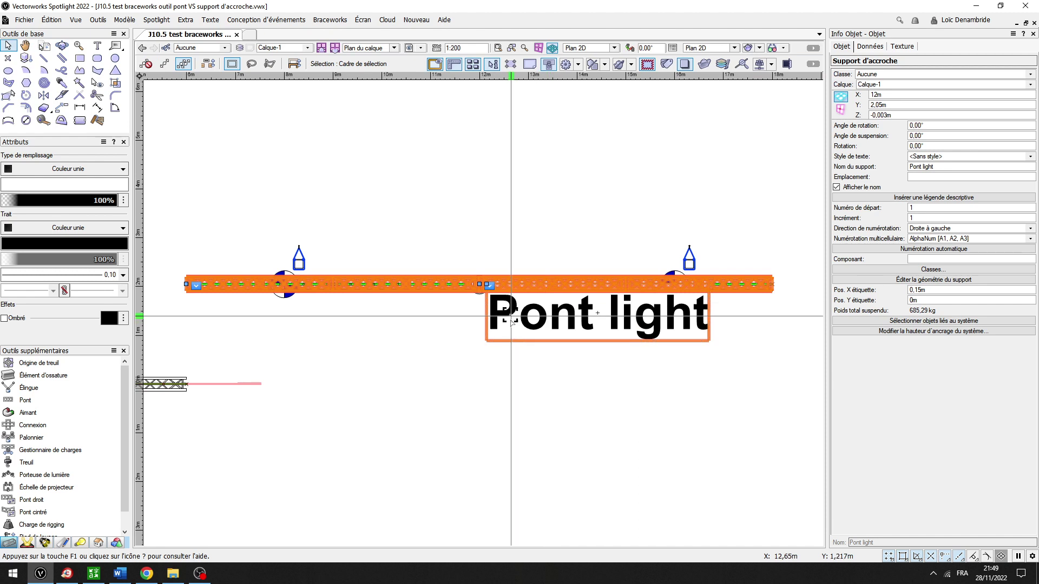
pyautogui.scroll(-1, 546, 328)
pyautogui.moveTo(569, 354); pyautogui.dragTo(643, 349, button='middle')
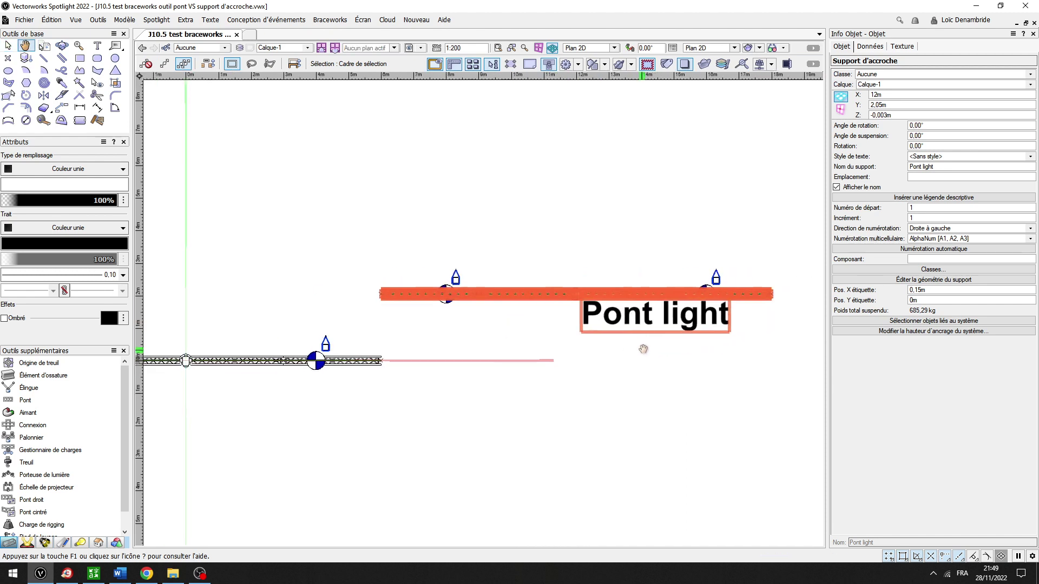
pyautogui.scroll(-3, 595, 346)
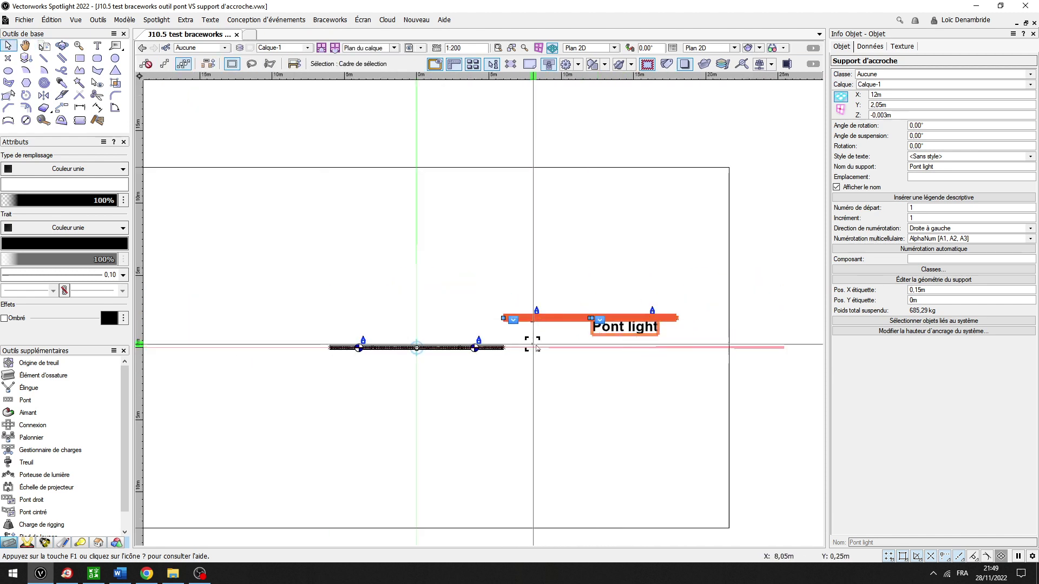
pyautogui.scroll(2, 531, 347)
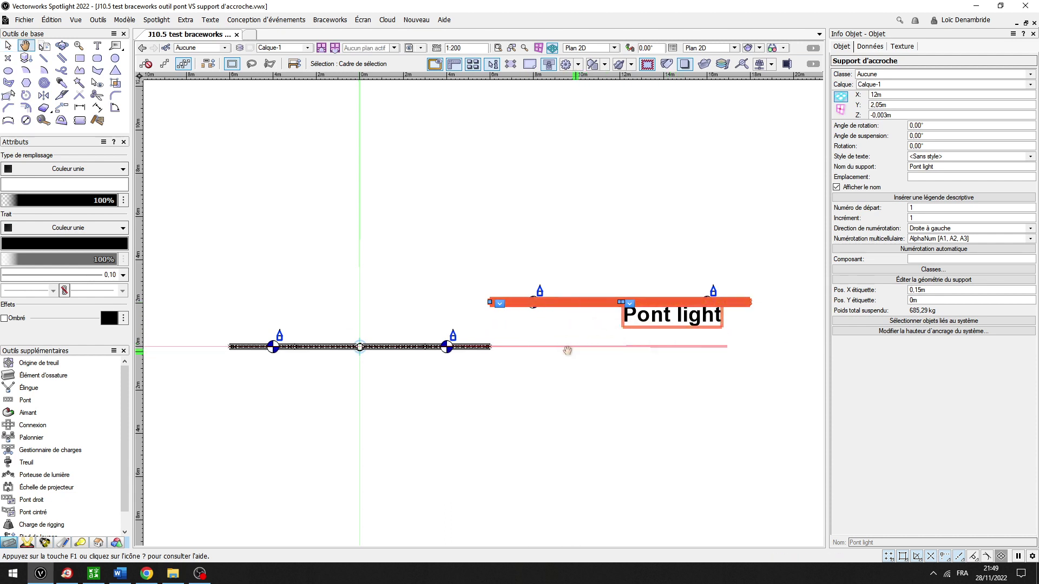
pyautogui.moveTo(568, 350)
pyautogui.mouseDown(button='middle')
pyautogui.moveTo(514, 346)
pyautogui.moveTo(554, 352)
pyautogui.mouseUp(button='middle')
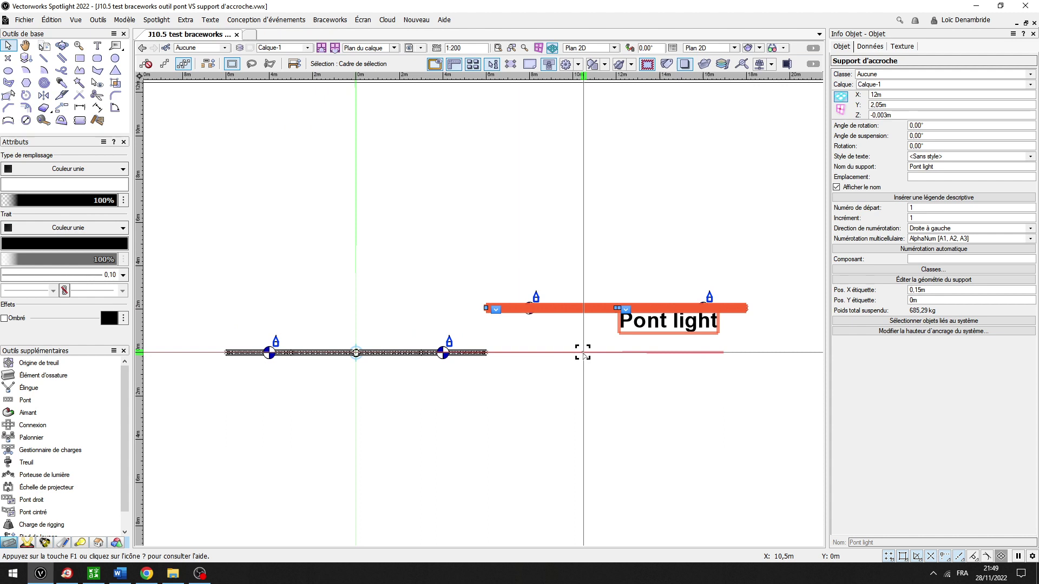
pyautogui.keyDown('ctrl'); pyautogui.moveTo(622, 400); pyautogui.dragTo(544, 259, button='middle'); pyautogui.keyUp('ctrl')
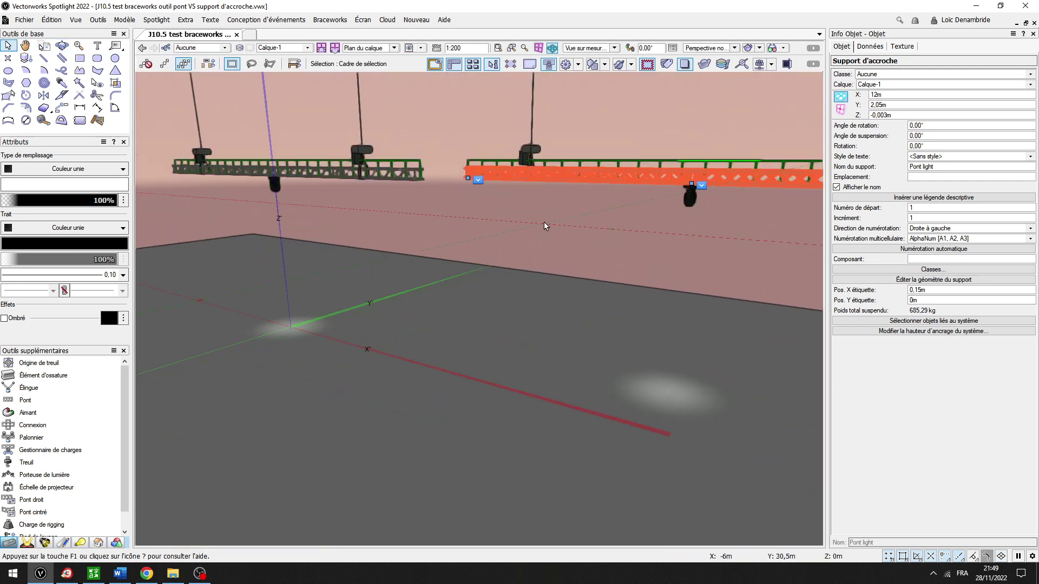
pyautogui.click(200, 574)
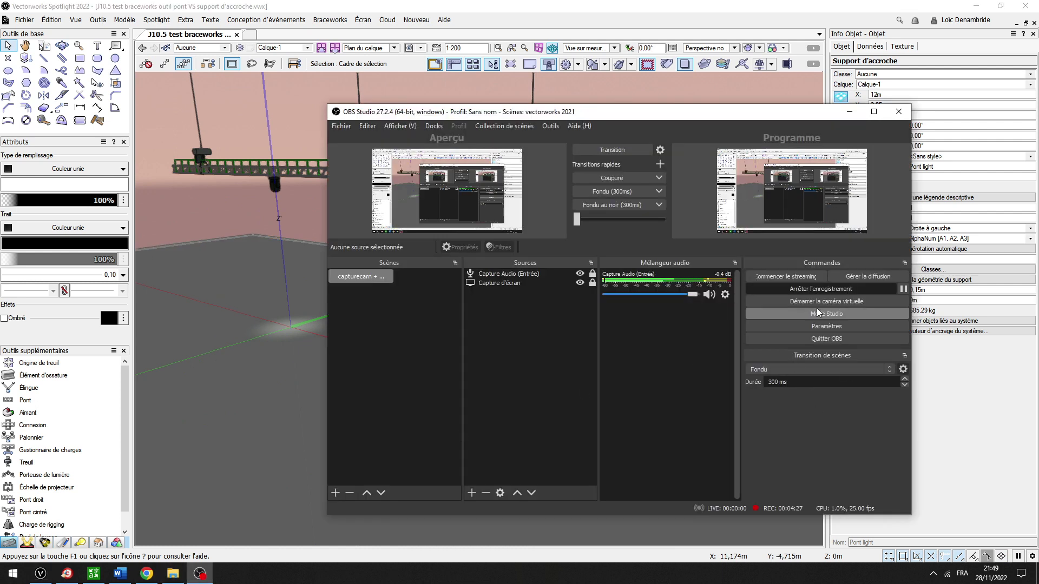